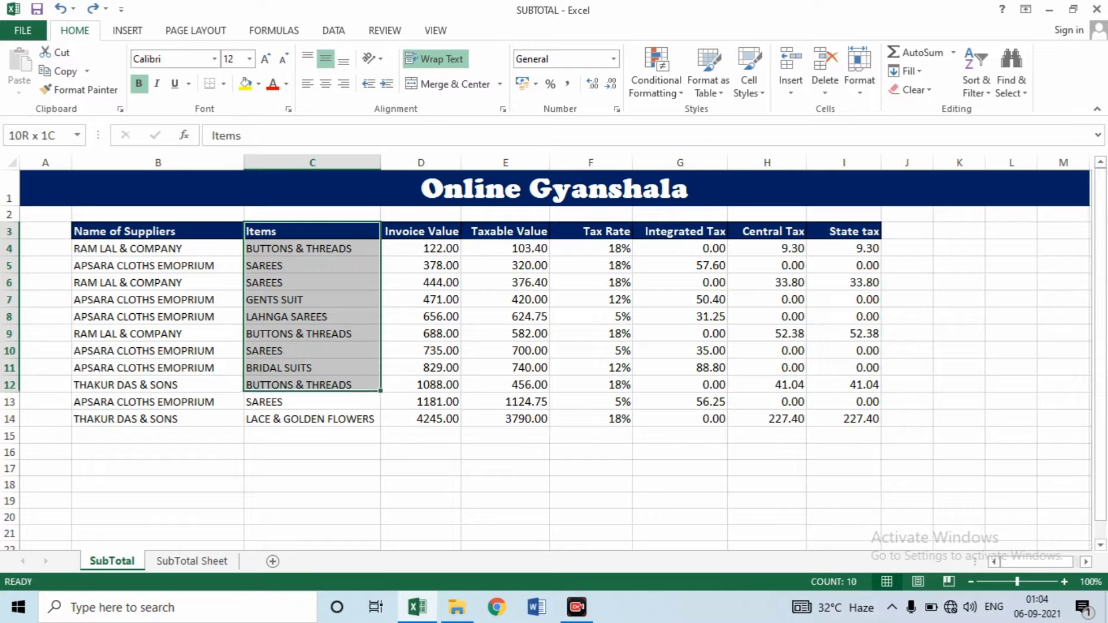
- Highlight the Invoice Value column from its header to the last data row, D3:D14
key(Right)
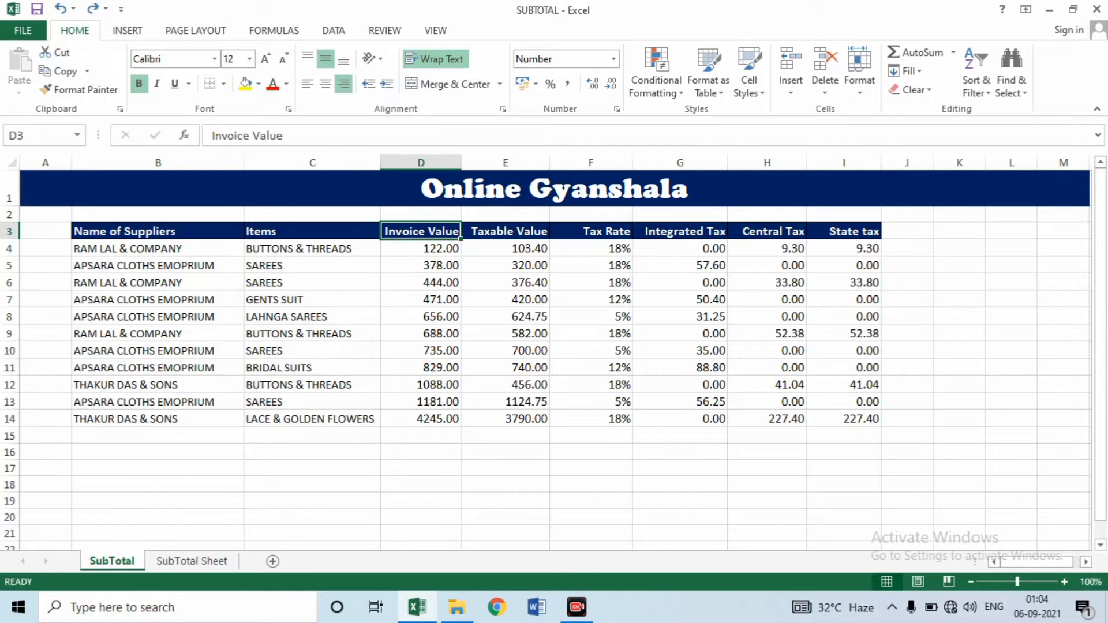
key(shift+Down)
key(shift+Down)
key(shift+Down)
key(shift+Down)
key(shift+Down)
key(shift+Down)
key(shift+Down)
key(shift+Down)
key(shift+Down)
key(shift+Down)
key(shift+Down)
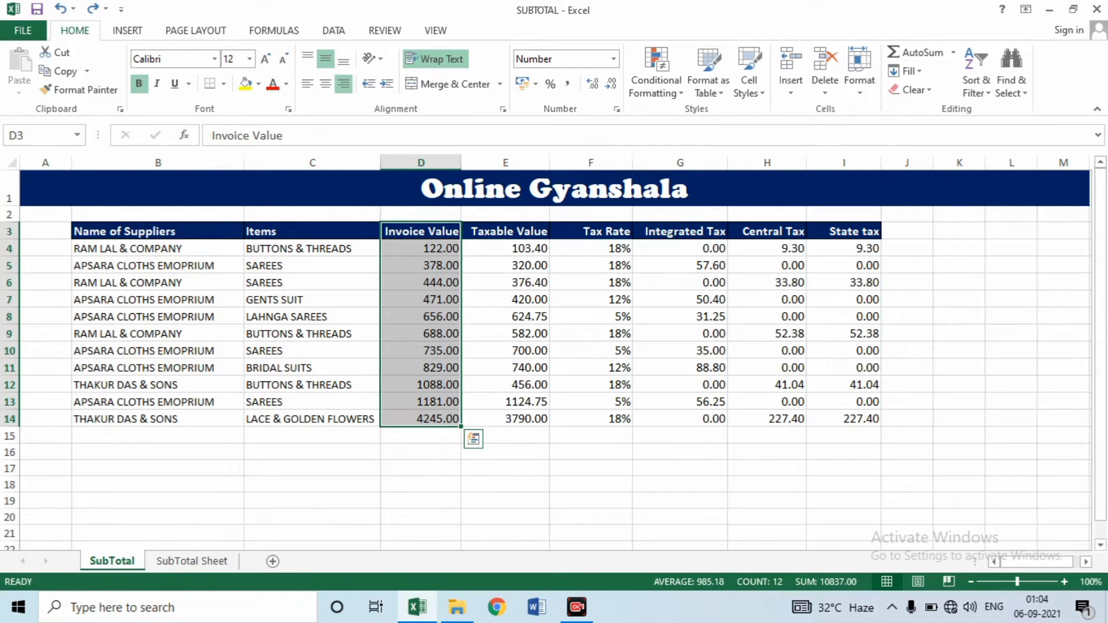
- Highlight the Taxable Value data from E3 downward, extending the selection into the Tax Rate column
key(Right)
key(shift+Down)
key(shift+Down)
key(shift+Down)
key(shift+Down)
key(shift+Down)
key(shift+Down)
key(shift+Down)
key(shift+Down)
key(shift+Down)
key(shift+Down)
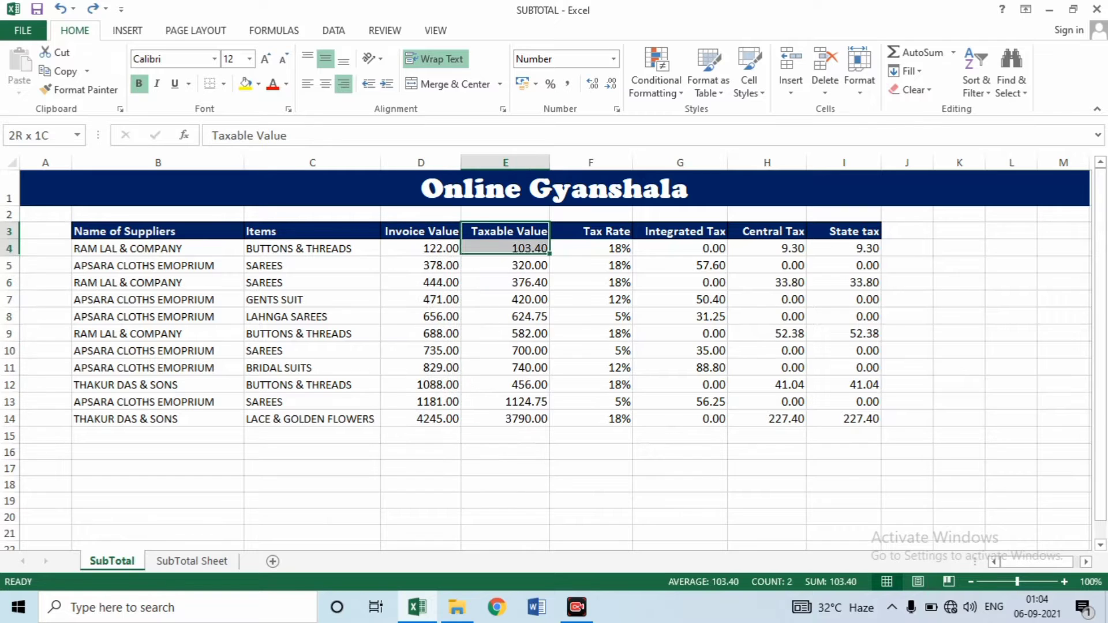
key(shift+Down)
key(shift+Right)
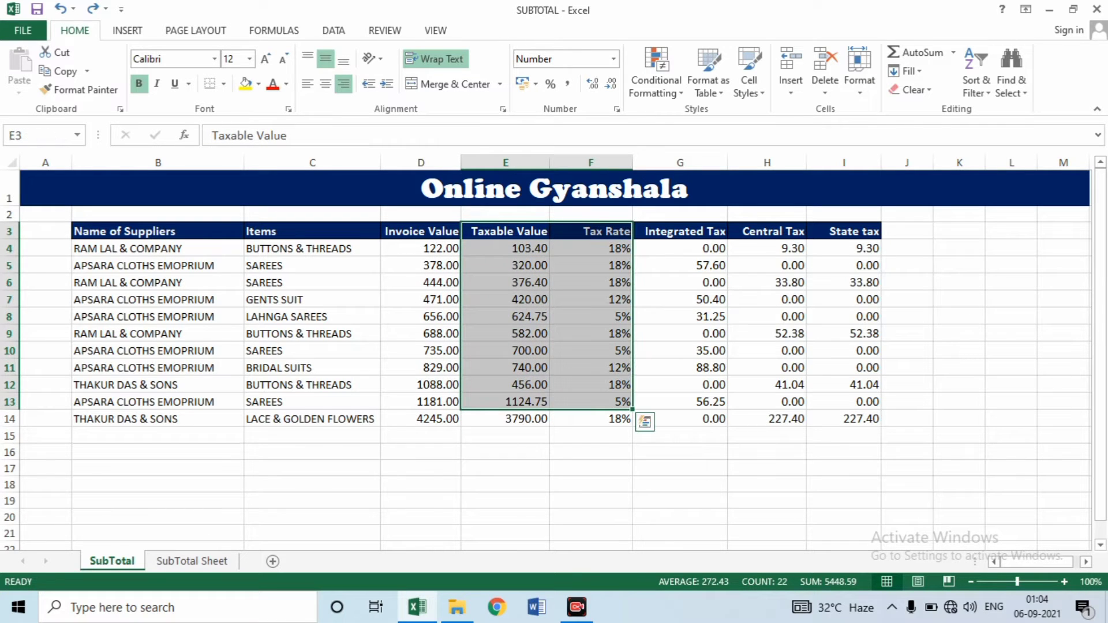
- Highlight the Tax Rate column on its own, from the header down through the data rows
key(Right)
key(shift+Down)
key(shift+Down)
key(shift+Down)
key(shift+Down)
key(shift+Down)
key(shift+Down)
key(shift+Down)
key(shift+Down)
key(shift+Down)
key(shift+Down)
key(shift+Down)
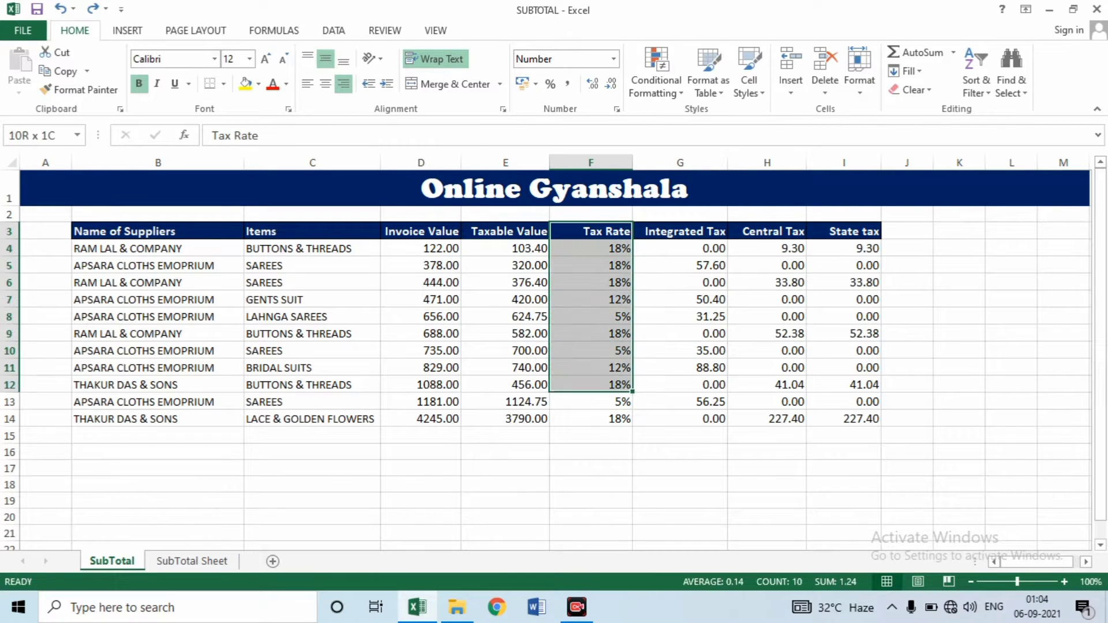
- Highlight the Integrated Tax column from its header to the last data row, G3:G14
key(Right)
key(shift+Down)
key(shift+Down)
key(shift+Down)
key(shift+Down)
key(shift+Down)
key(shift+Down)
key(shift+Down)
key(shift+Down)
key(shift+Down)
key(shift+Down)
key(shift+Down)
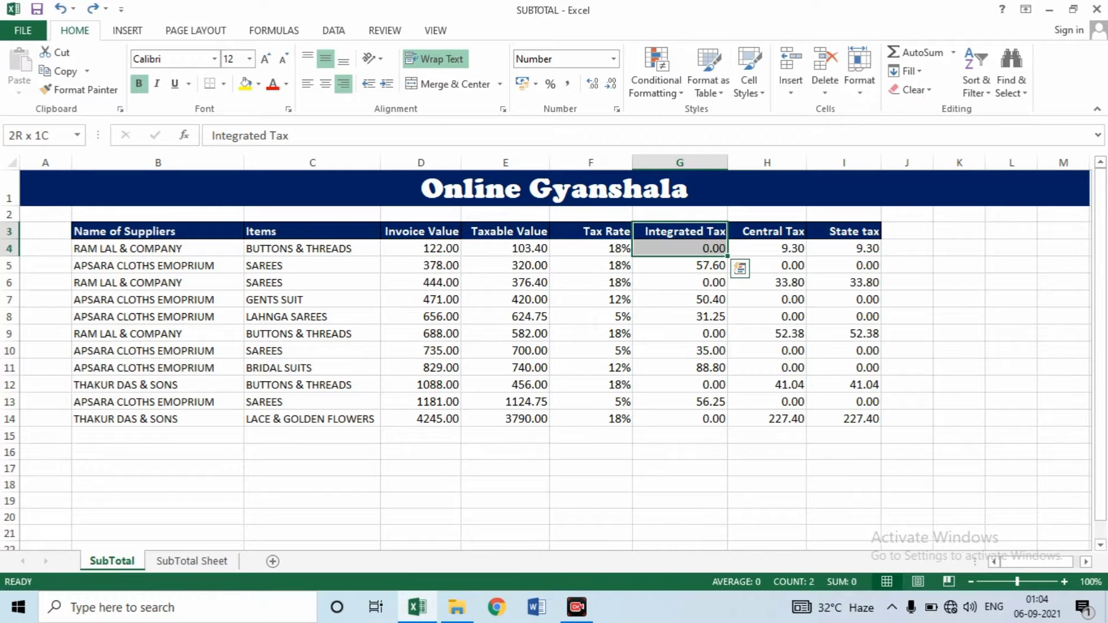
key(shift+Up)
key(shift+Down)
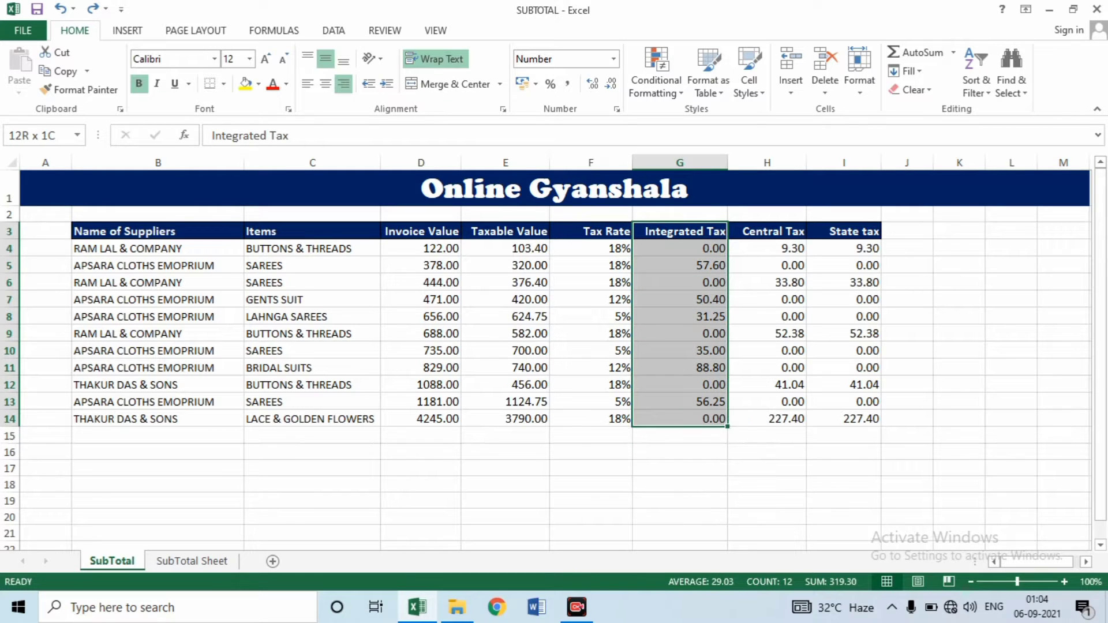
- Highlight the Central Tax and State tax columns together, H3:I14
key(Right)
key(shift+Down)
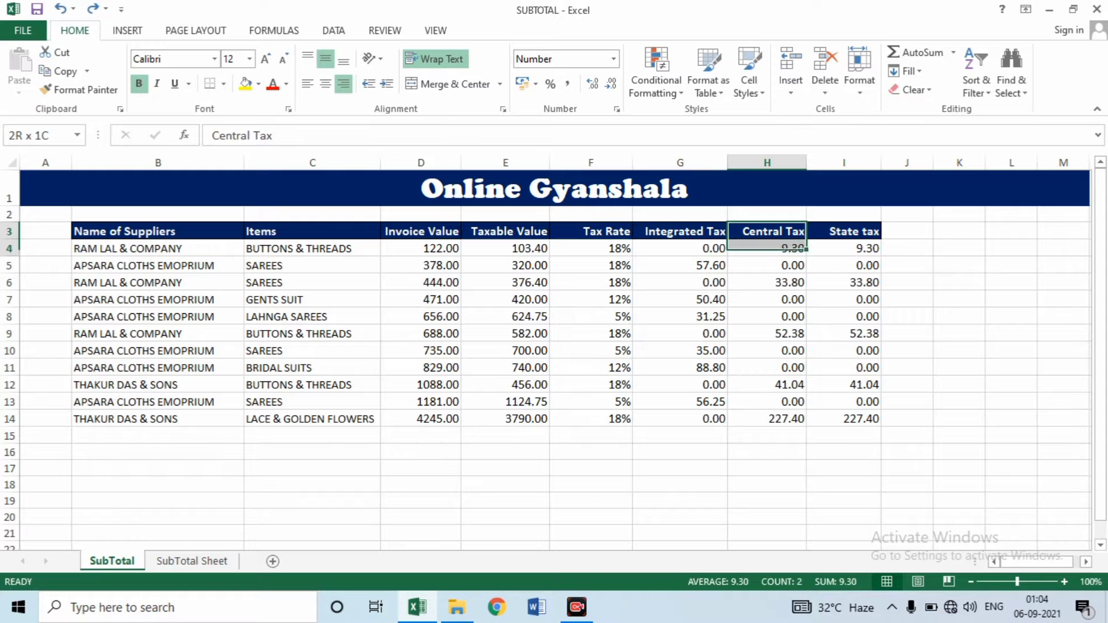
key(shift+Right)
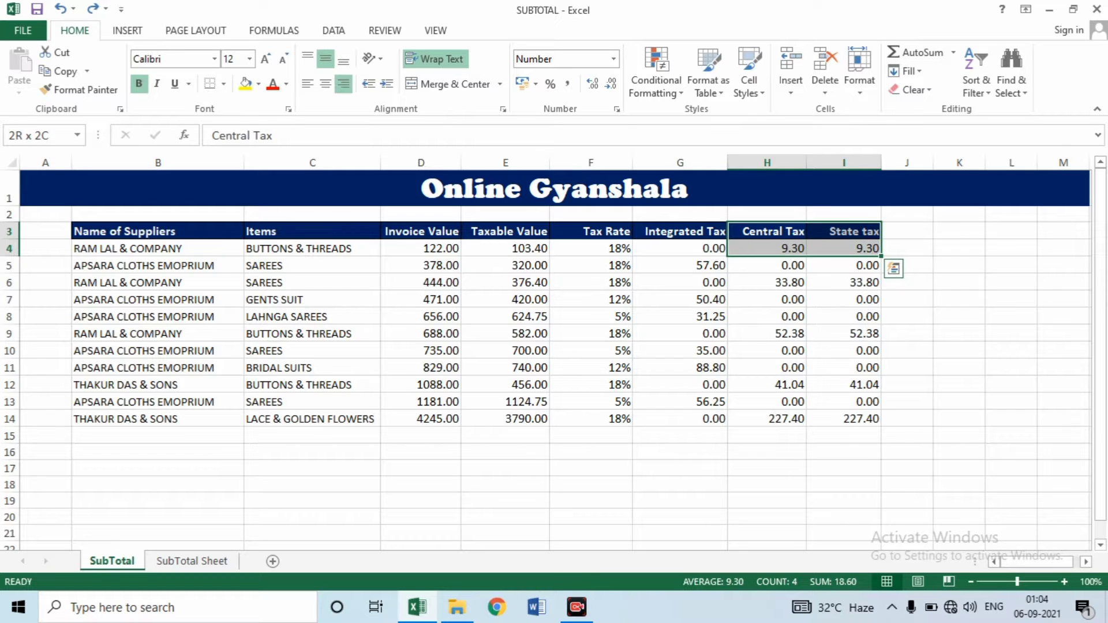
key(shift+Down)
key(shift+Down)
key(shift+Down)
key(shift+Down)
key(shift+Down)
key(shift+Down)
key(shift+Down)
key(shift+Down)
key(shift+Down)
key(shift+Down)
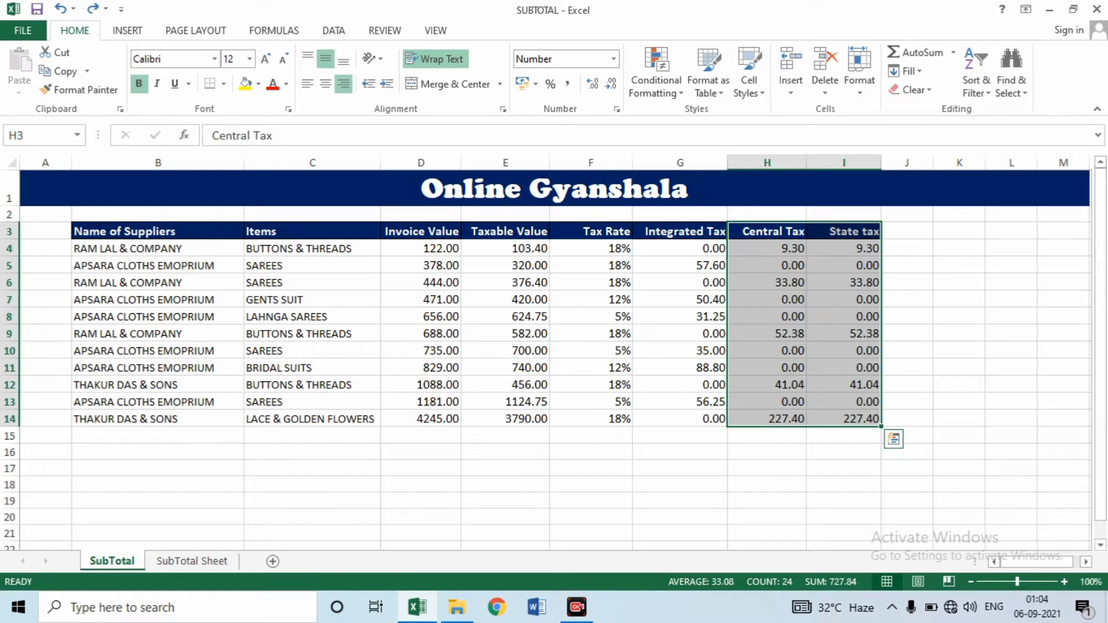
- Select the whole supplier table from the Name of Suppliers header to the last State tax value, B3:I14
key(Left)
key(Left)
key(Left)
key(Left)
key(Left)
key(Left)
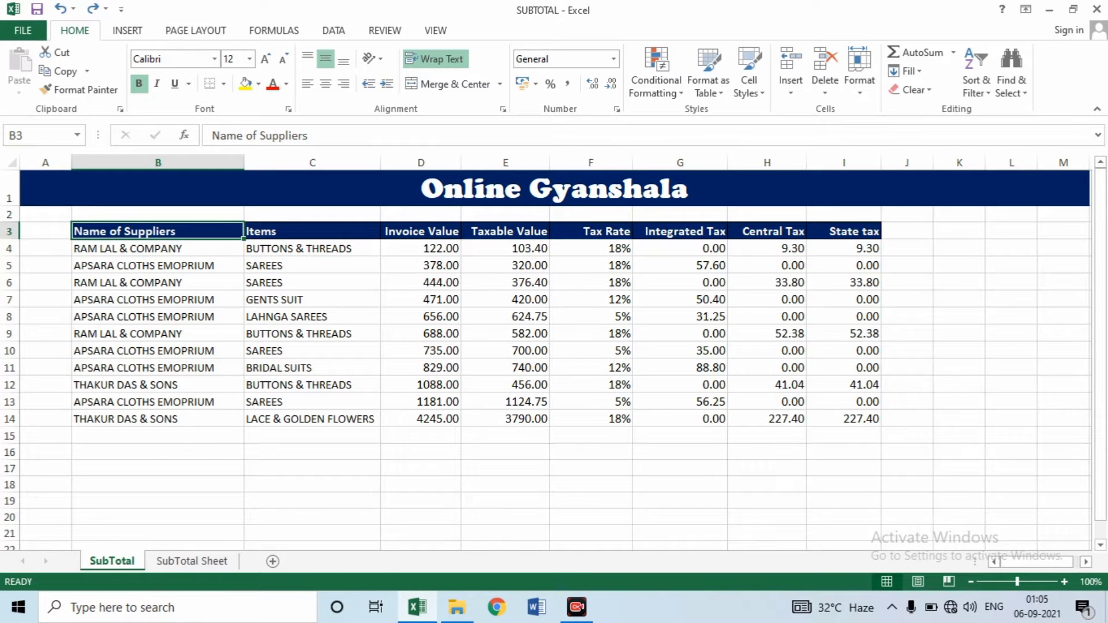
key(shift+Right)
key(shift+Right)
key(shift+Right)
key(shift+Right)
key(shift+Right)
key(shift+Right)
key(shift+Right)
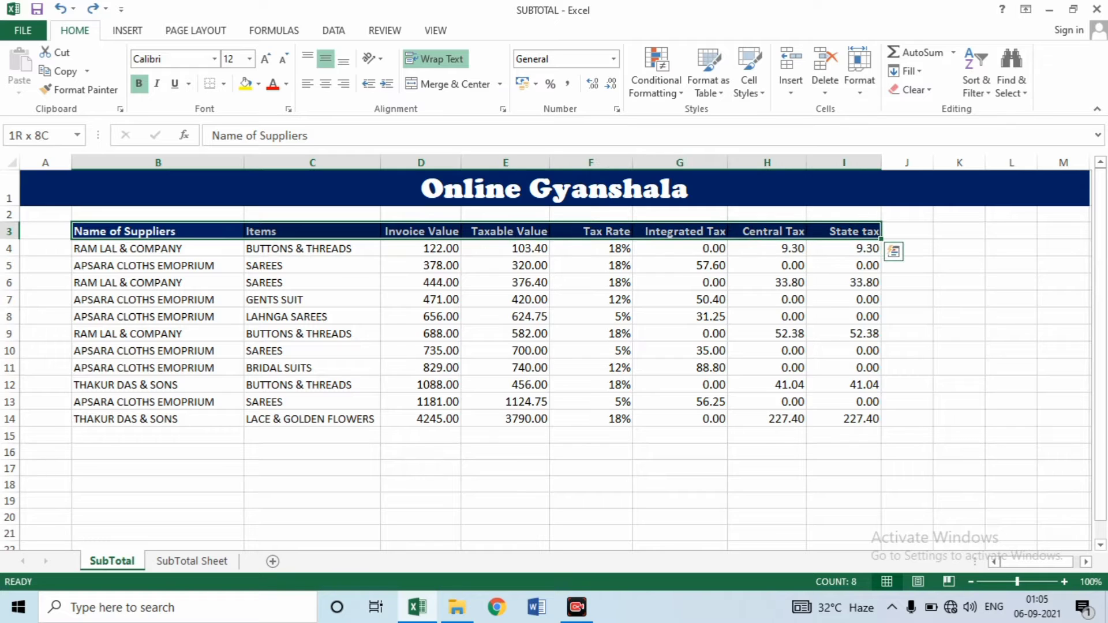
key(shift+Down)
key(shift+Down)
key(shift+Down)
key(shift+Down)
key(shift+Down)
key(shift+Down)
key(shift+Down)
key(shift+Down)
key(shift+Down)
key(shift+Down)
key(shift+Down)
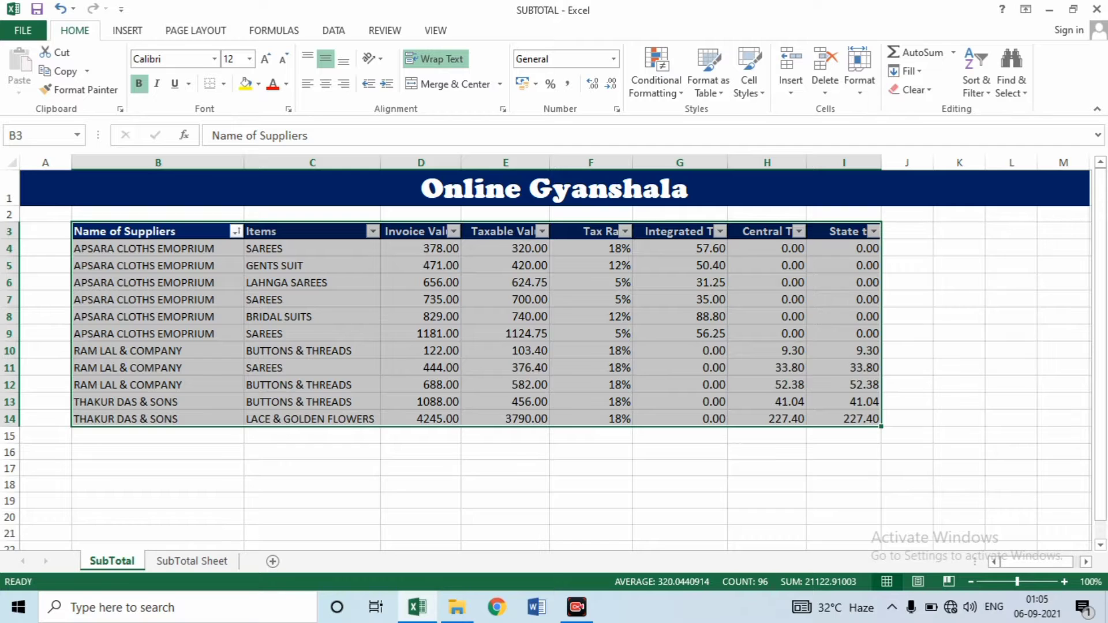
- Insert a blank sheet row above the first RAM LAL & COMPANY entry at row 10
click(192, 351)
right_click(192, 351)
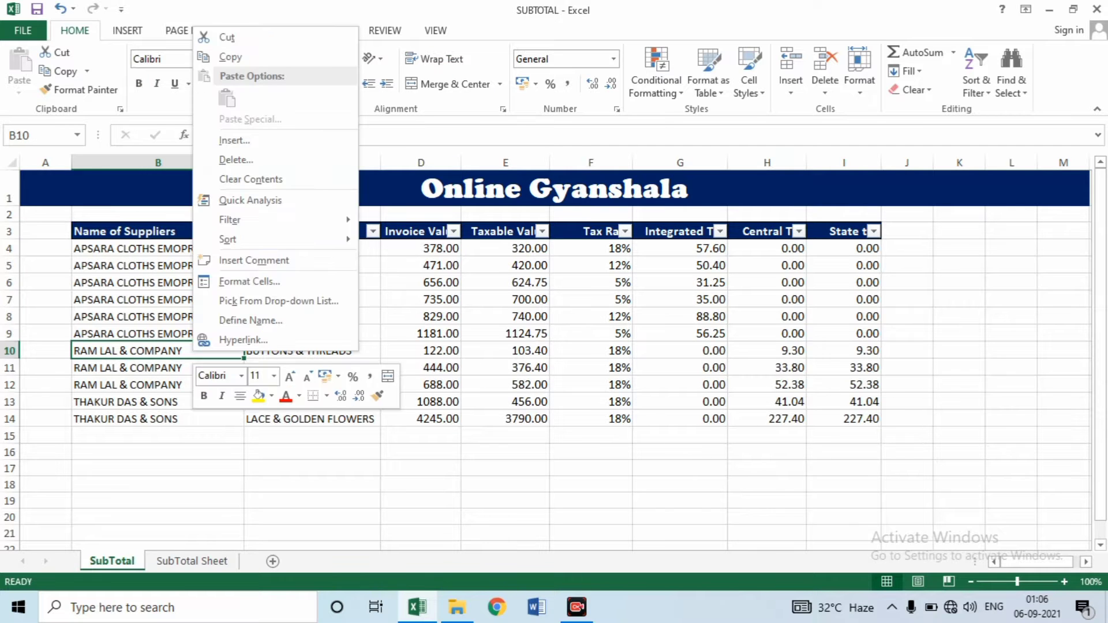
key(Escape)
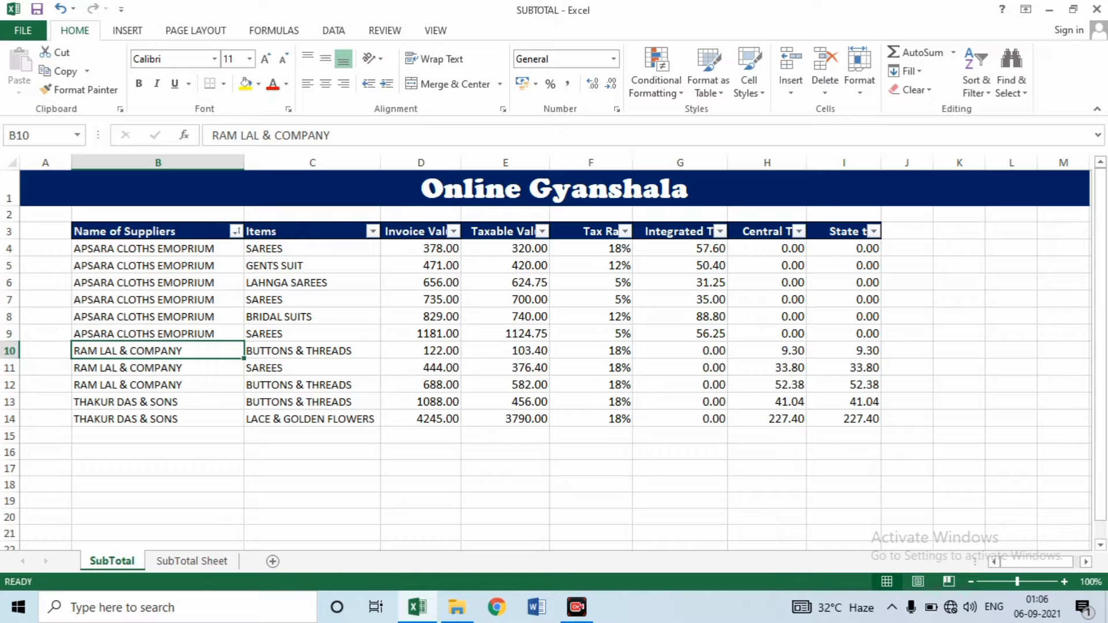
click(790, 90)
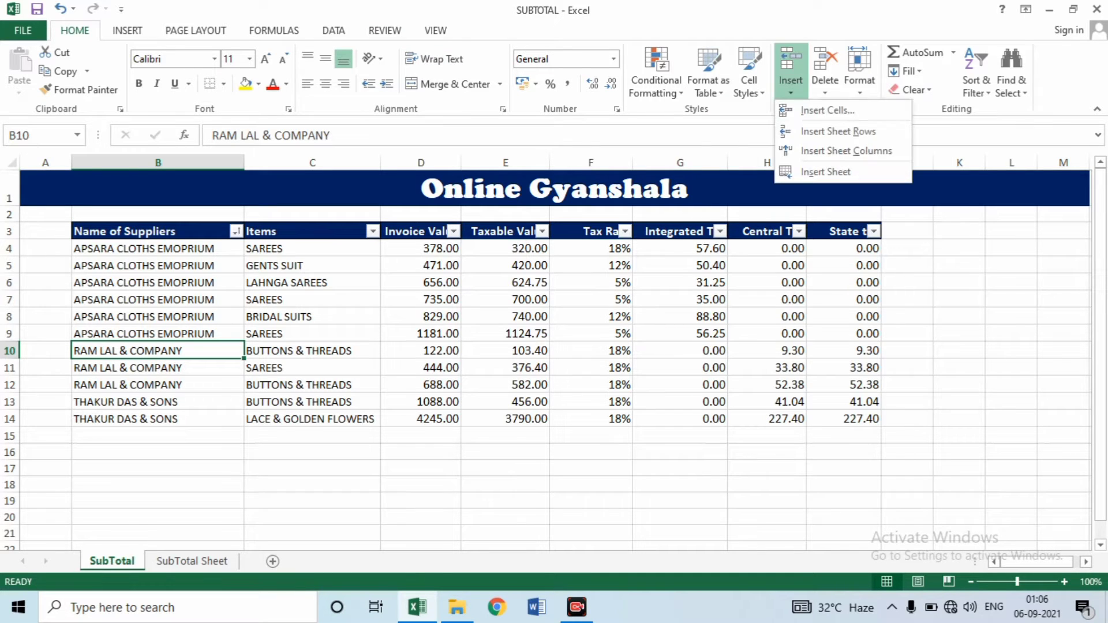
click(834, 131)
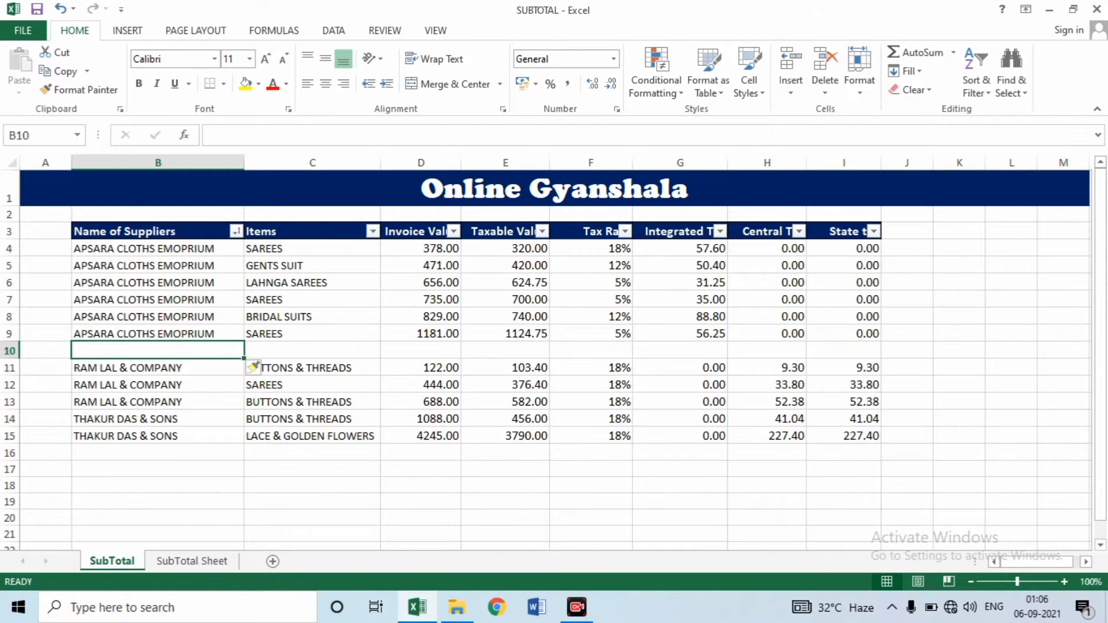
- Insert a blank sheet row above the first THAKUR DAS & SONS entry at row 14
click(157, 419)
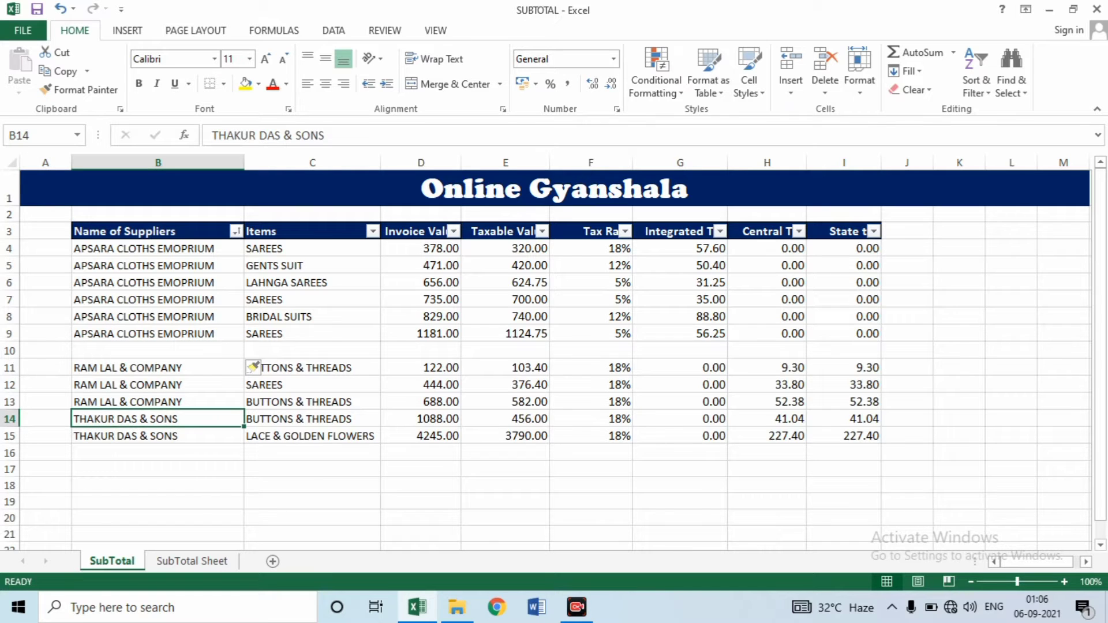
click(791, 89)
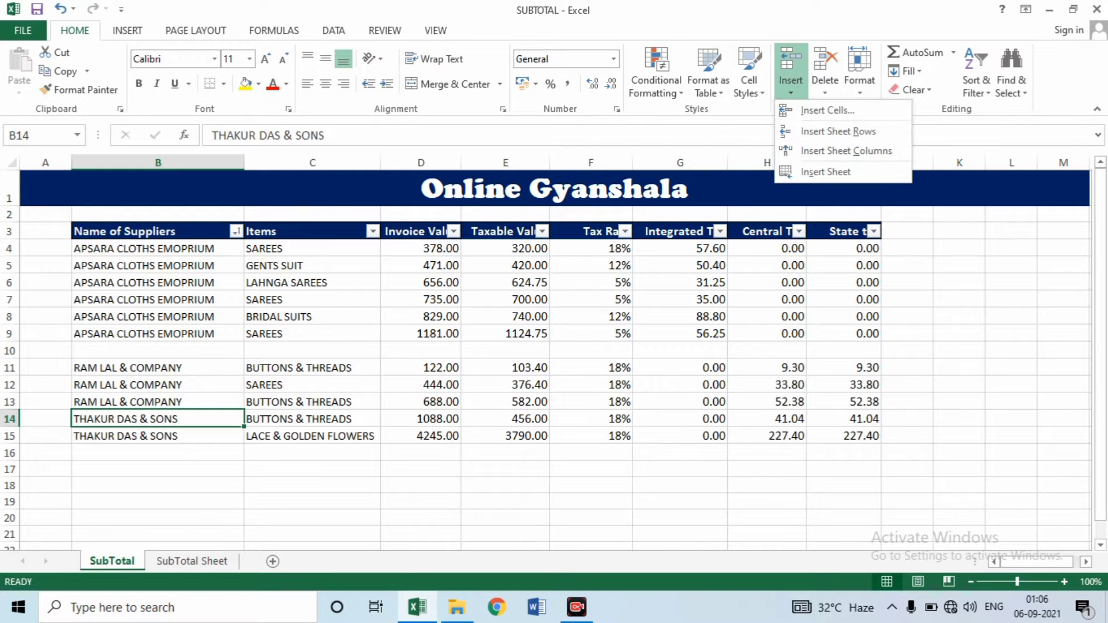
click(837, 129)
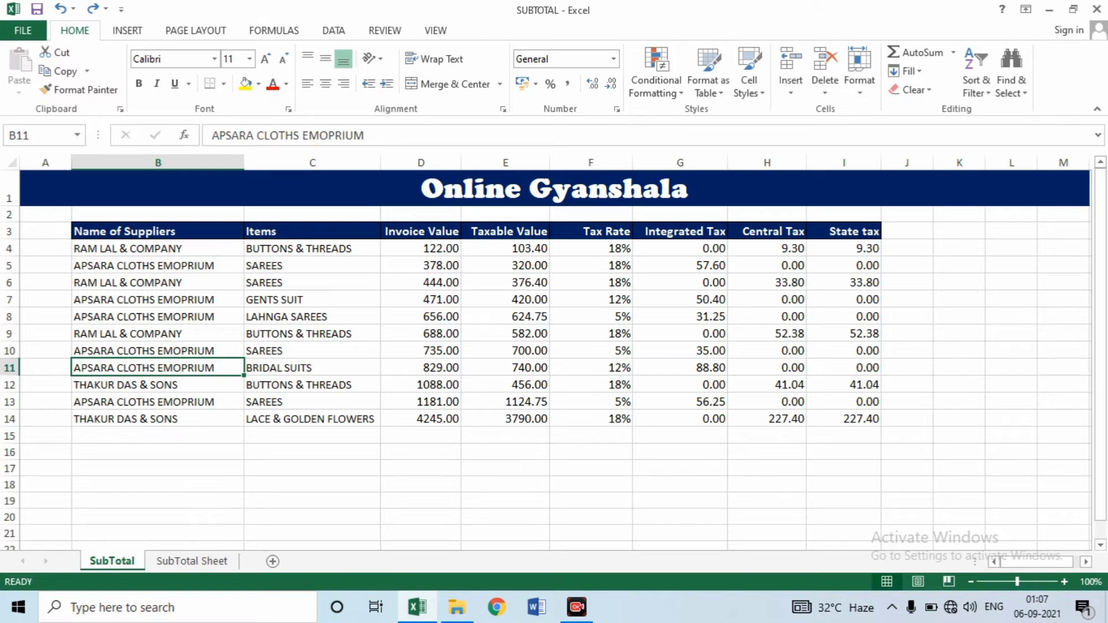
- Sort the whole supplier table, B3:I14, from A to Z by supplier name
click(158, 232)
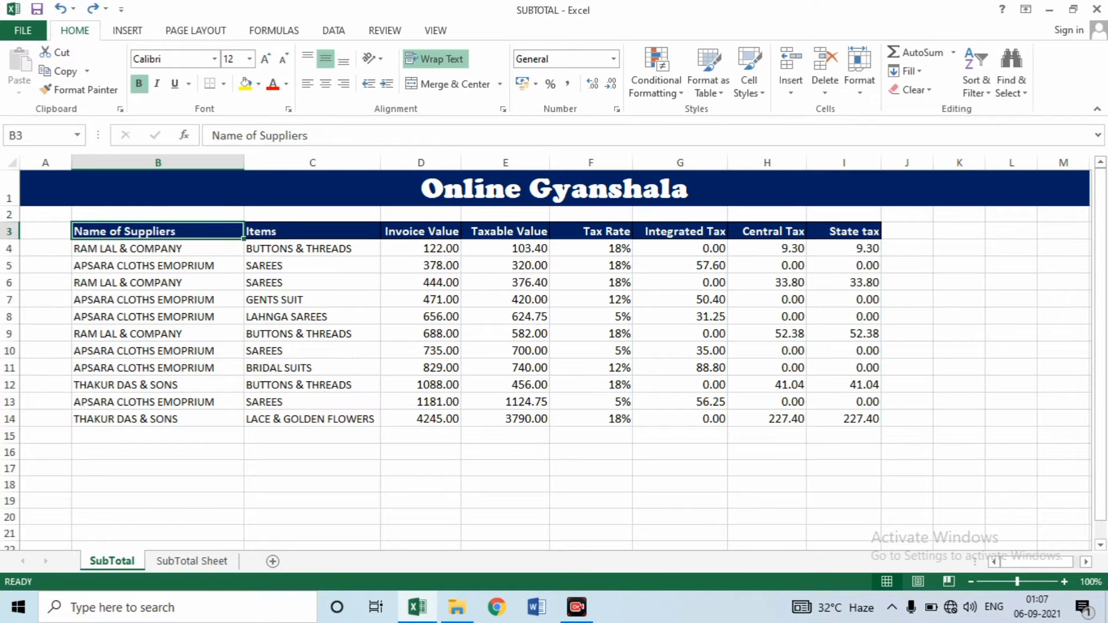
drag(191, 232, 862, 234)
key(shift+Down)
key(shift+Down)
key(shift+Down)
key(shift+Down)
key(shift+Down)
key(shift+Down)
key(shift+Down)
key(shift+Down)
key(shift+Down)
key(shift+Down)
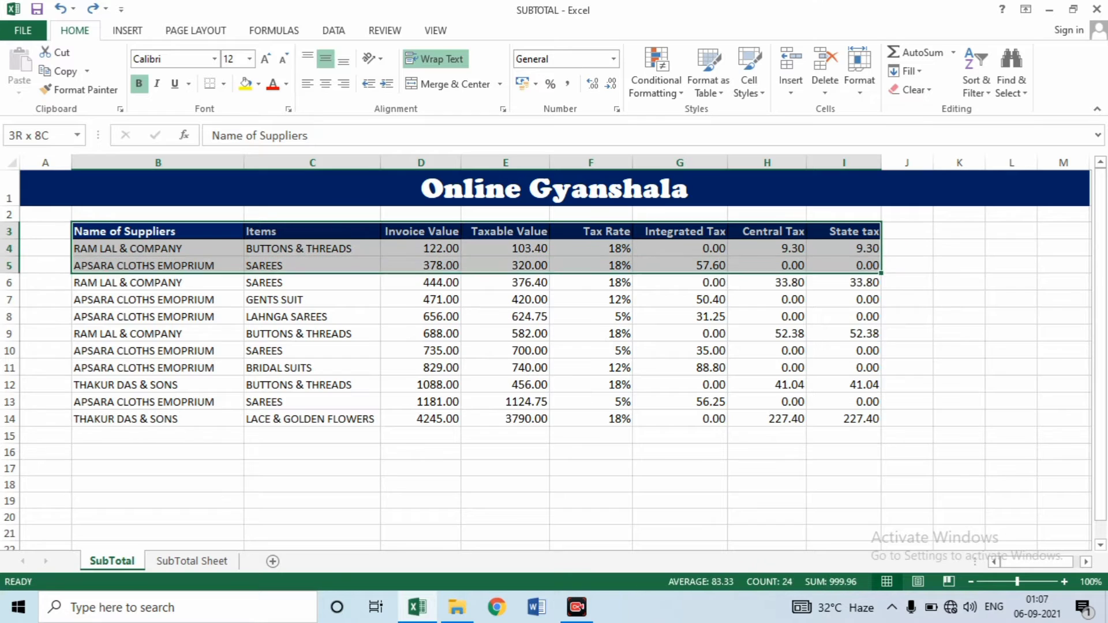
key(shift+Down)
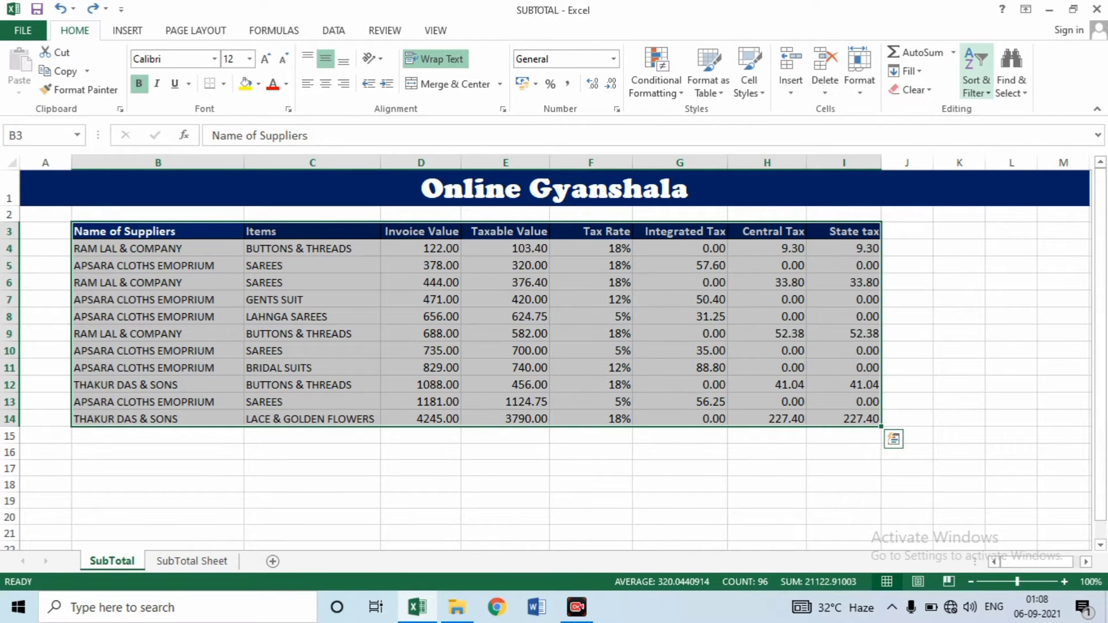
click(976, 81)
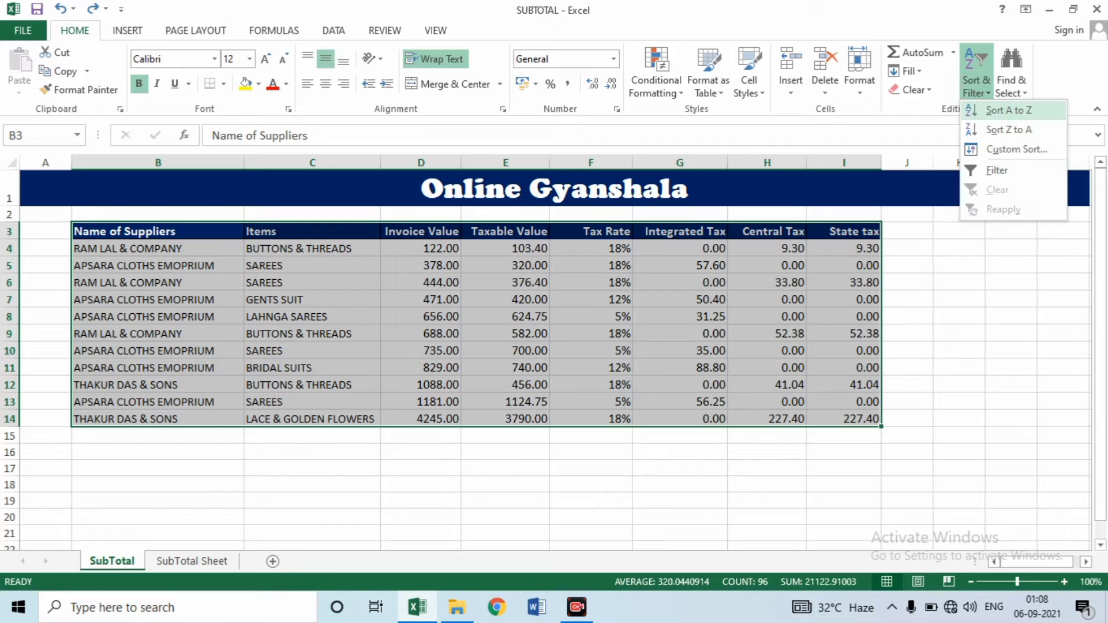
click(1008, 110)
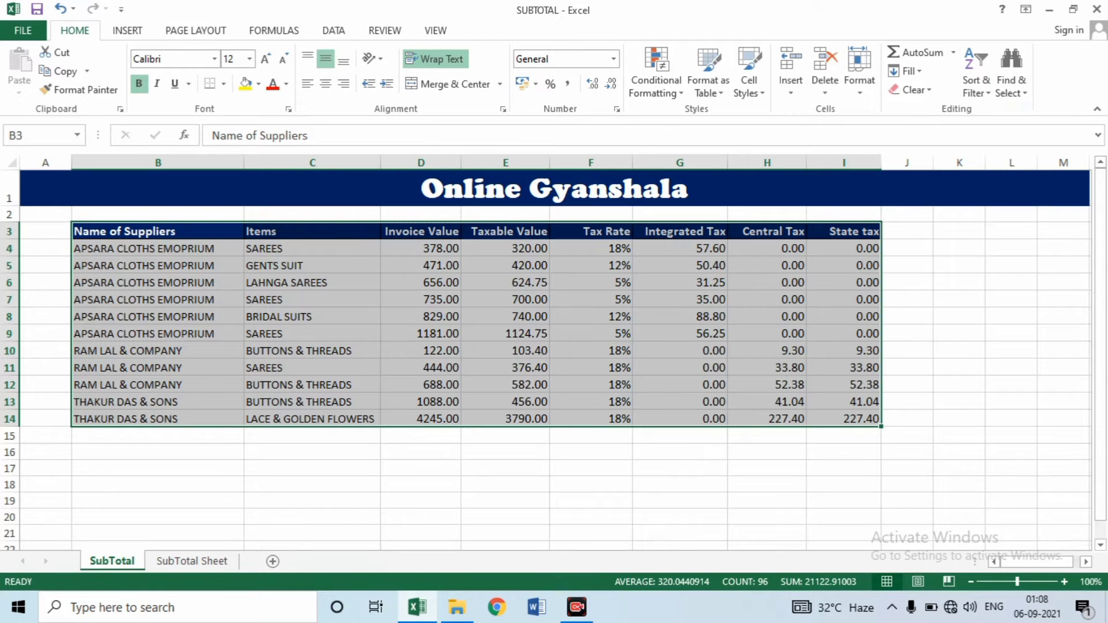
- Turn on filters for the supplier table's header row and deselect the table
click(976, 81)
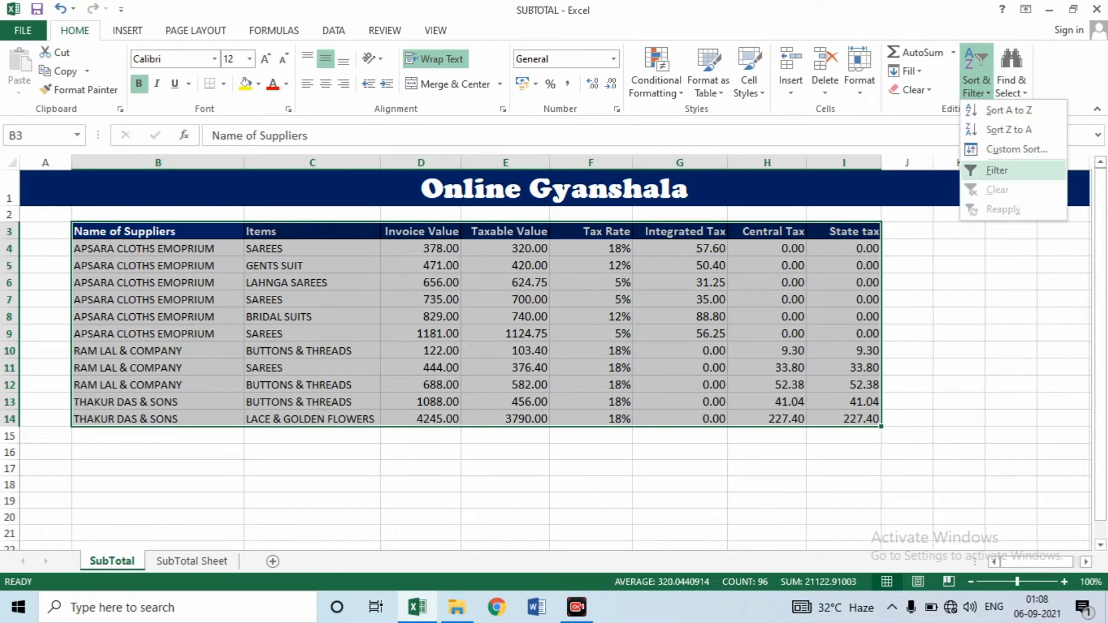
click(996, 170)
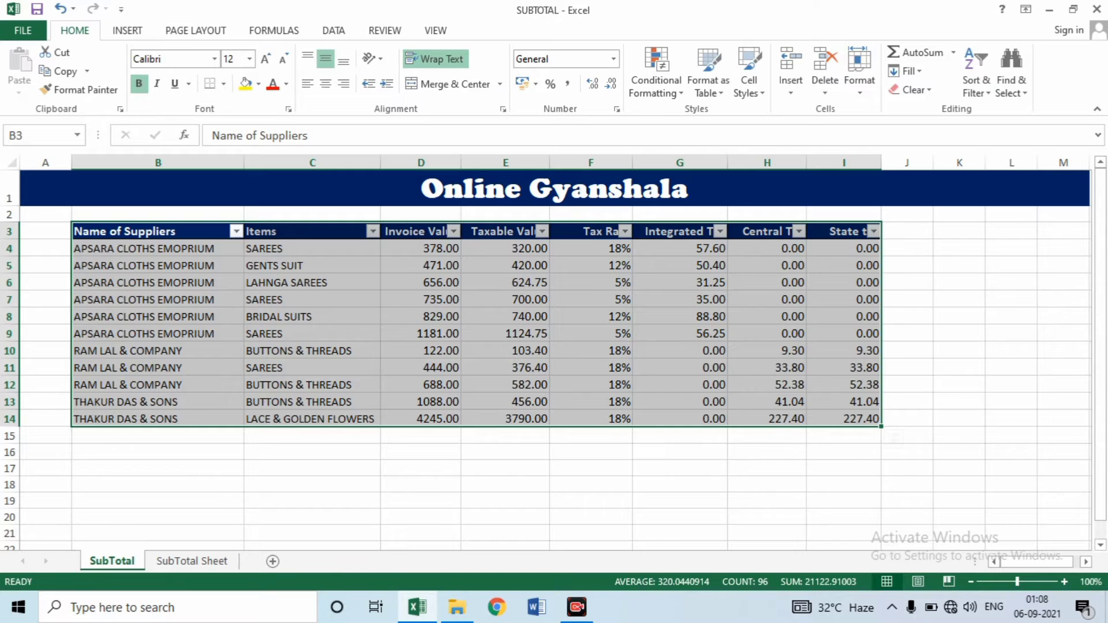
click(680, 368)
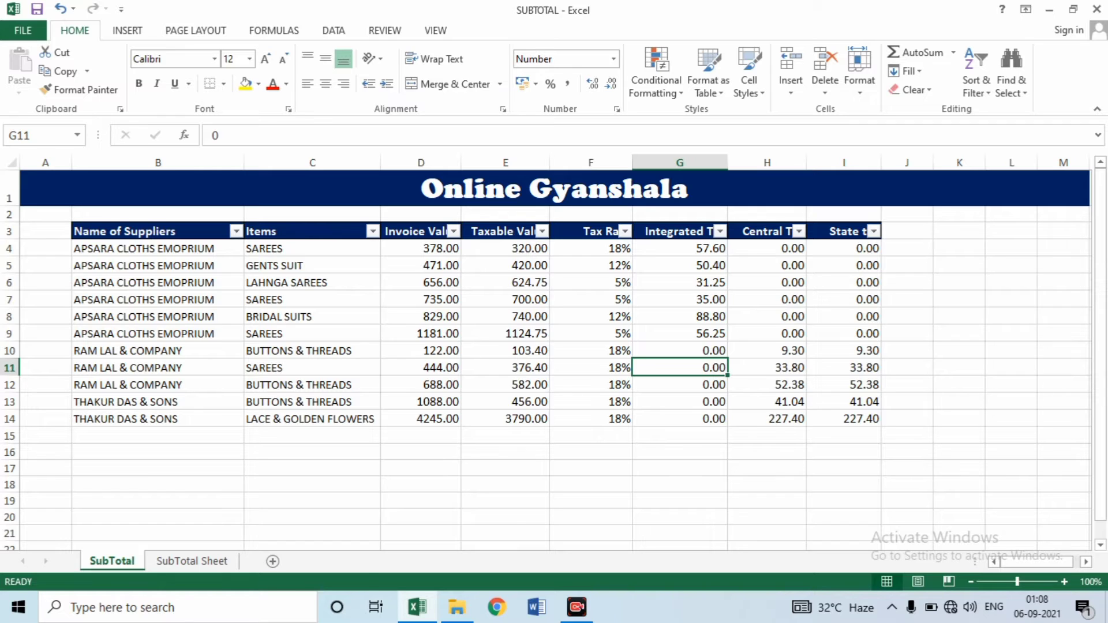
- Start a Subtotal on the supplier table B3:I14, grouped at each change in Name of Suppliers and using the Sum function
click(151, 232)
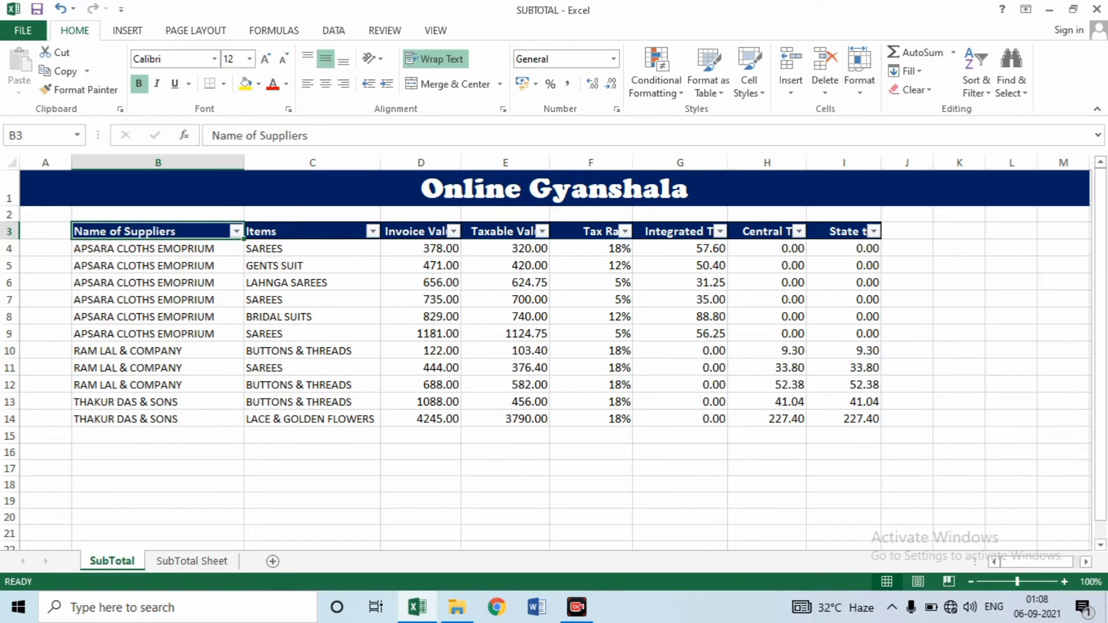
drag(151, 231, 843, 419)
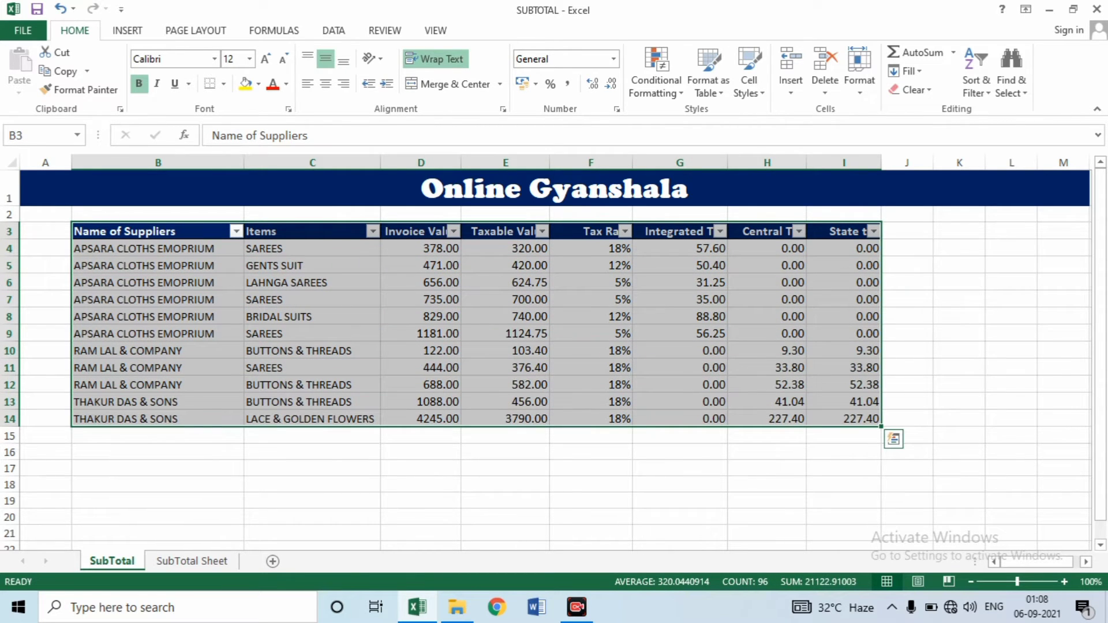
click(334, 31)
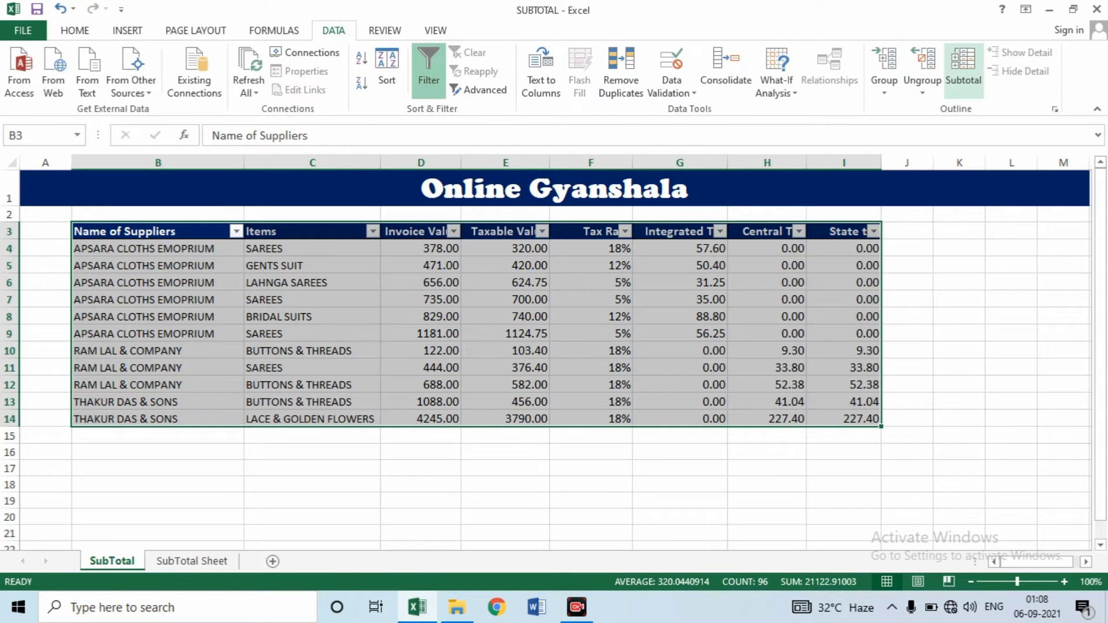
click(963, 70)
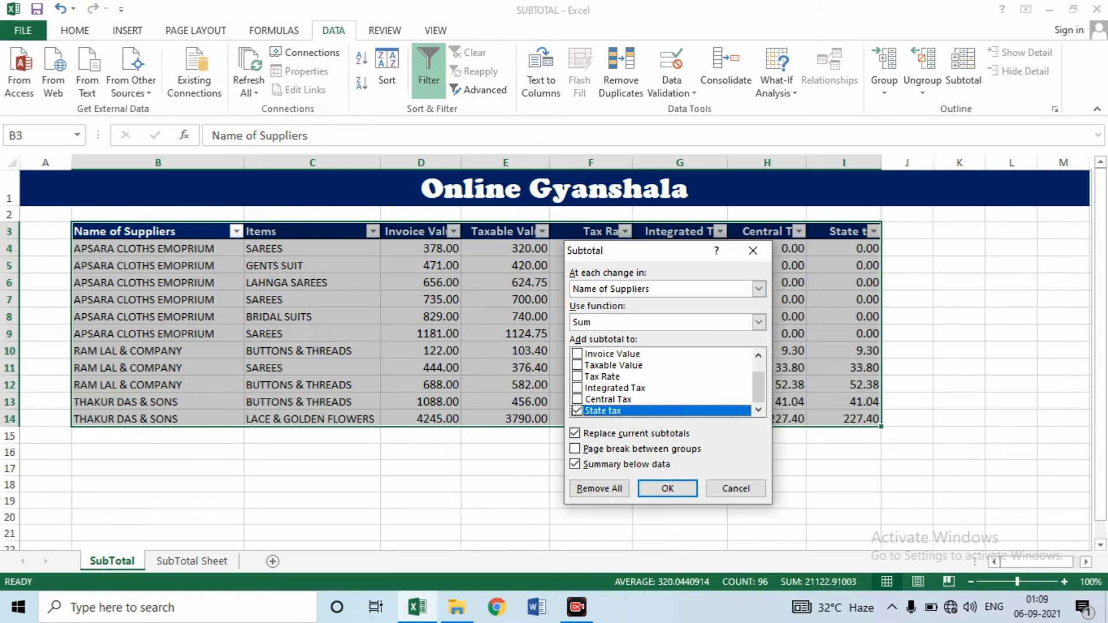
click(758, 288)
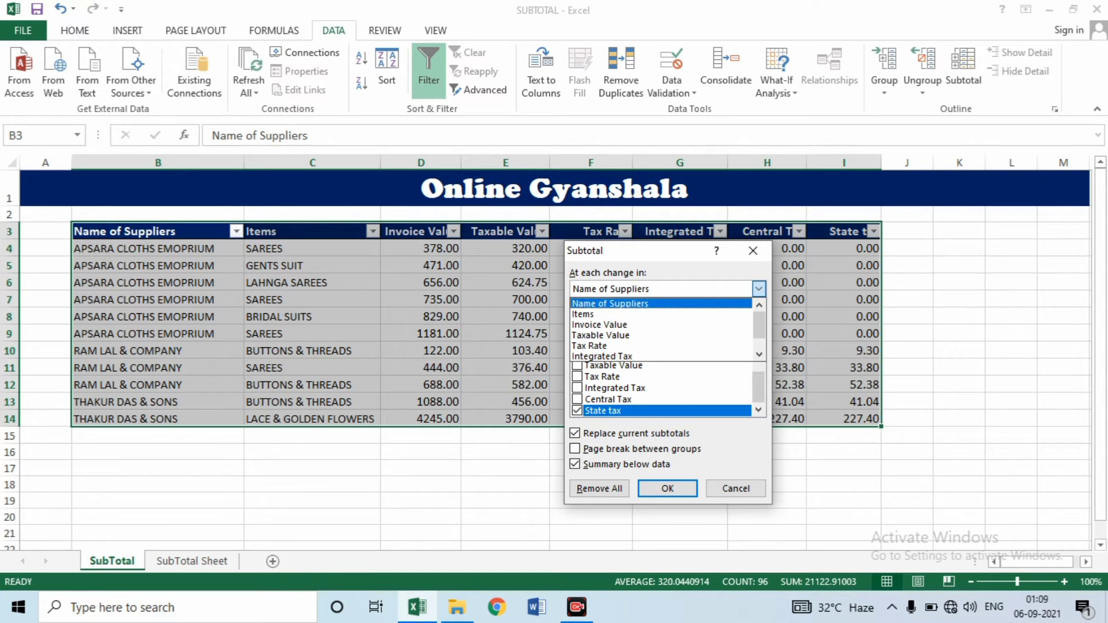
click(610, 304)
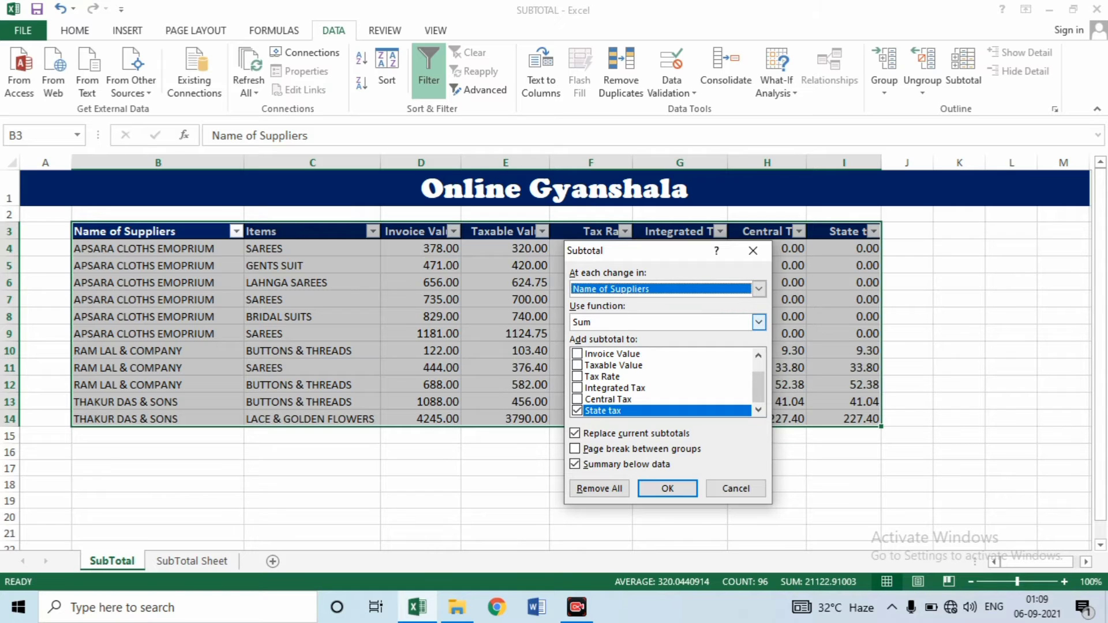
click(758, 322)
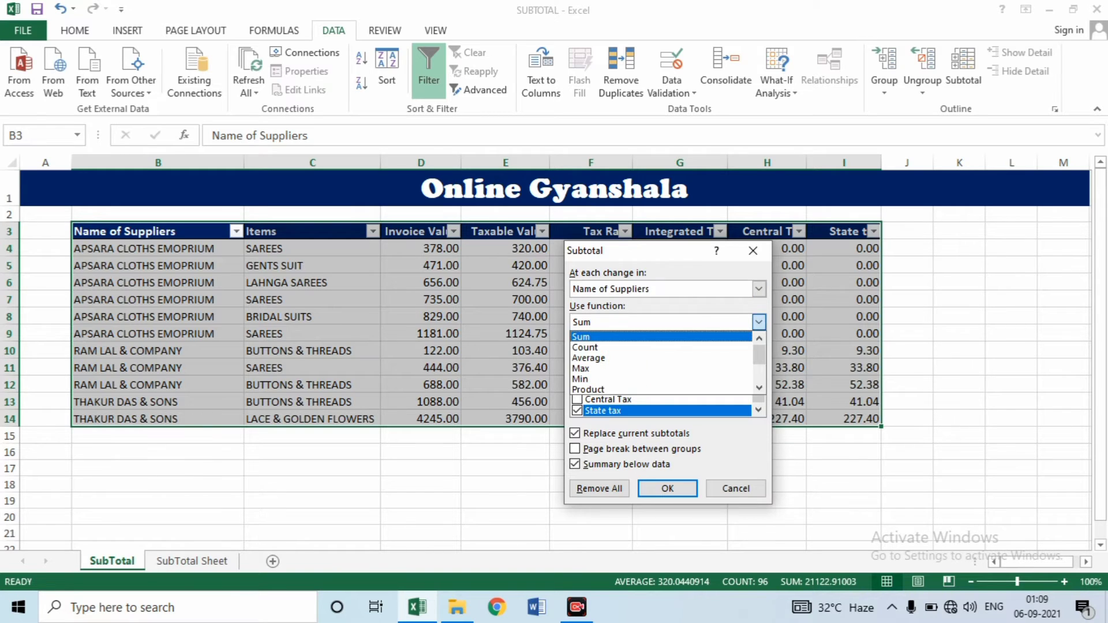
click(758, 322)
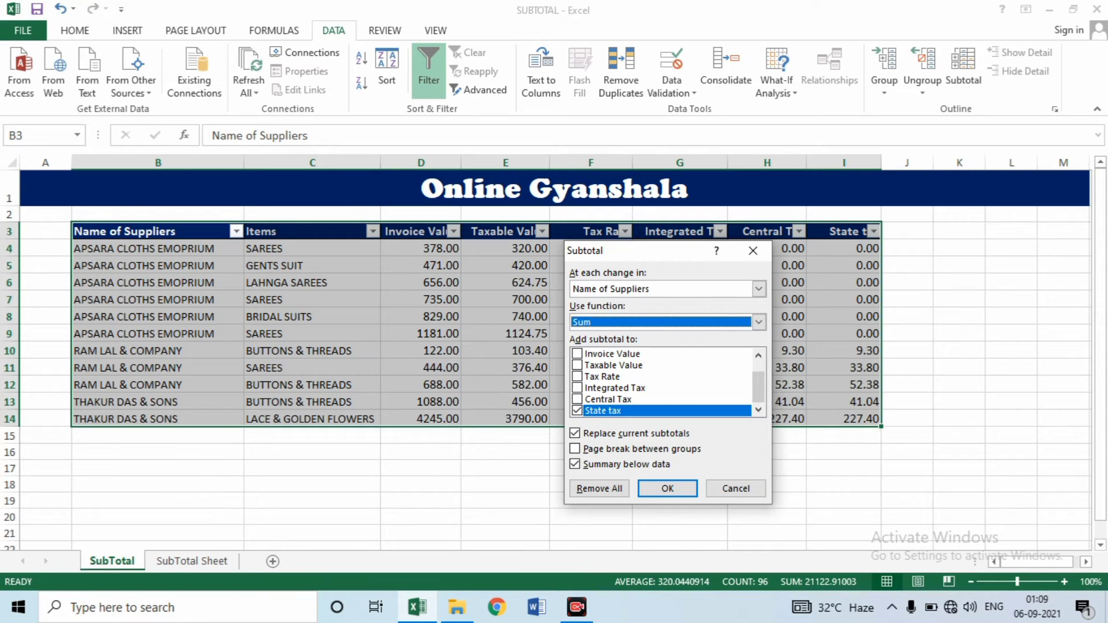
- Include Invoice Value, Taxable Value, Integrated Tax and Central Tax alongside State tax as subtotal columns, and apply the subtotals
click(577, 353)
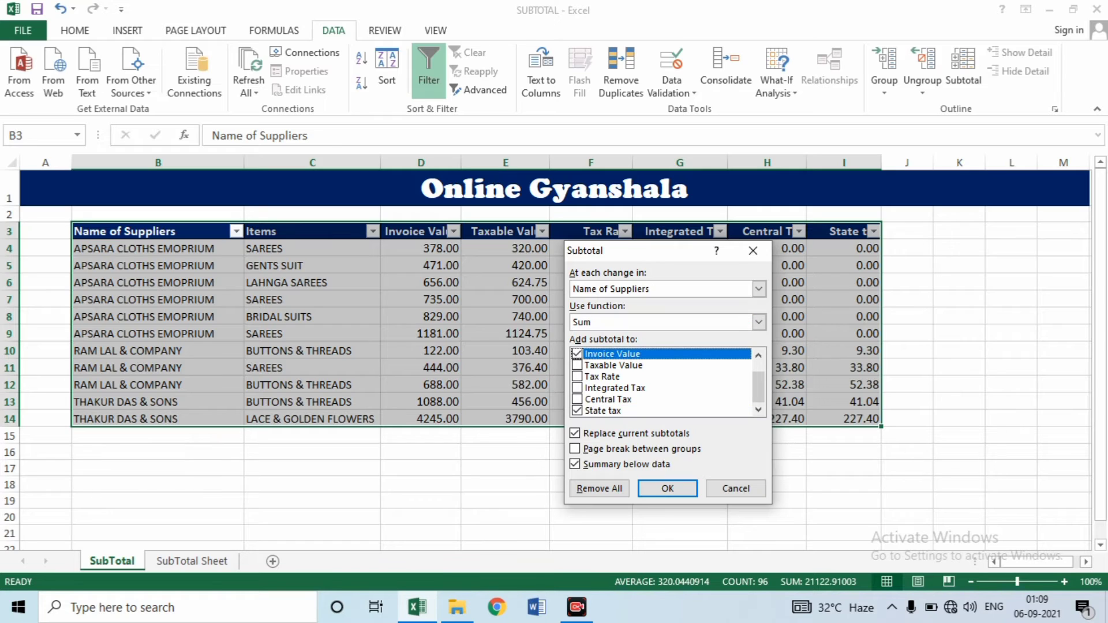
click(577, 364)
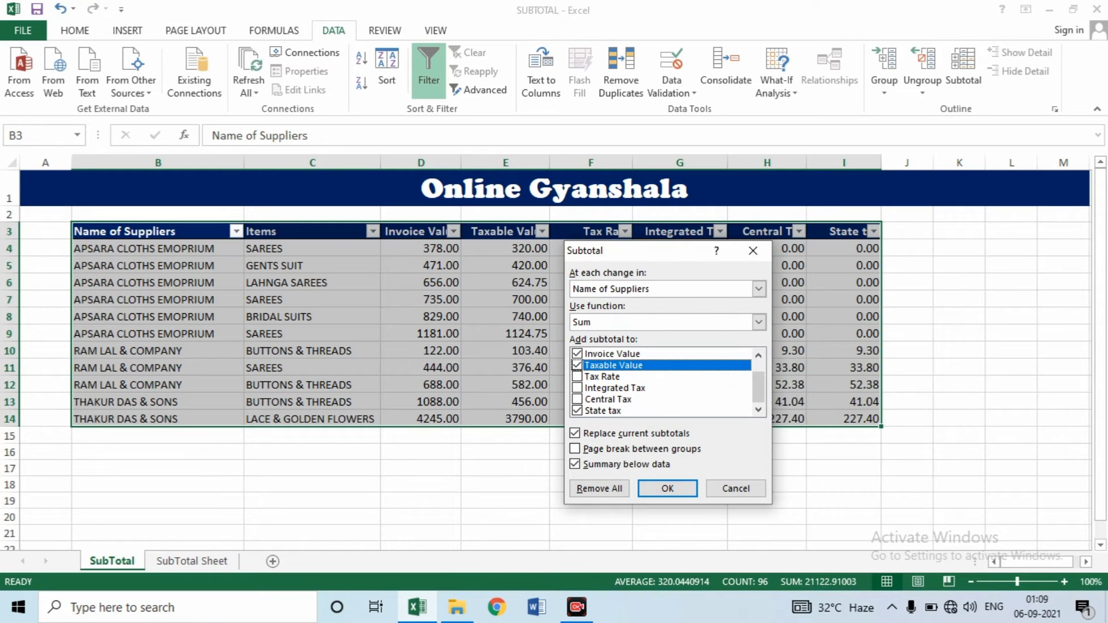
click(577, 388)
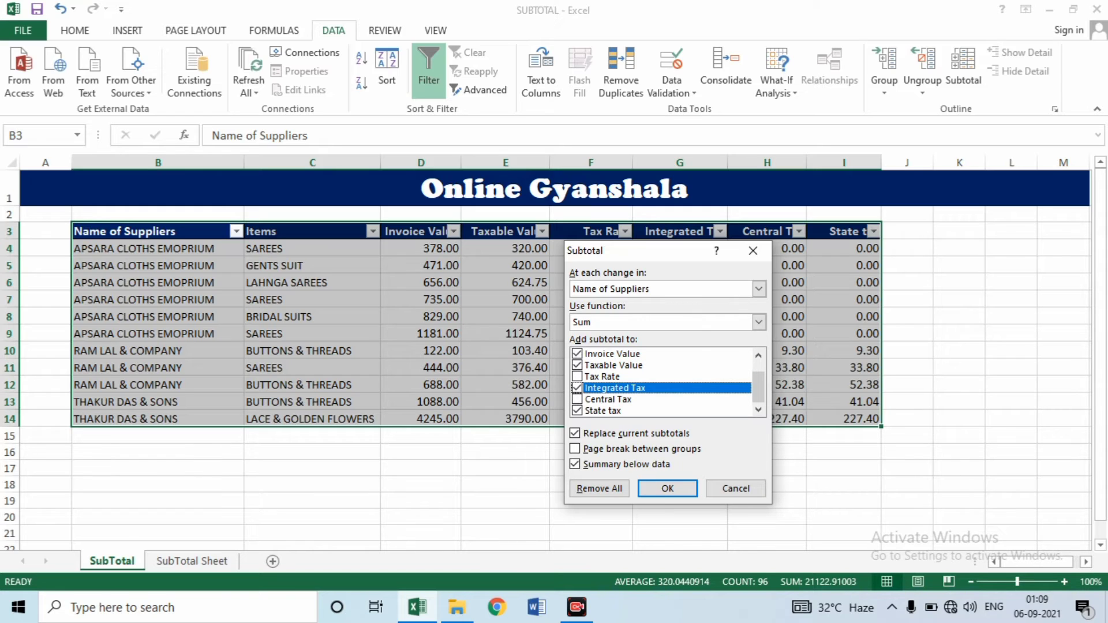
click(577, 400)
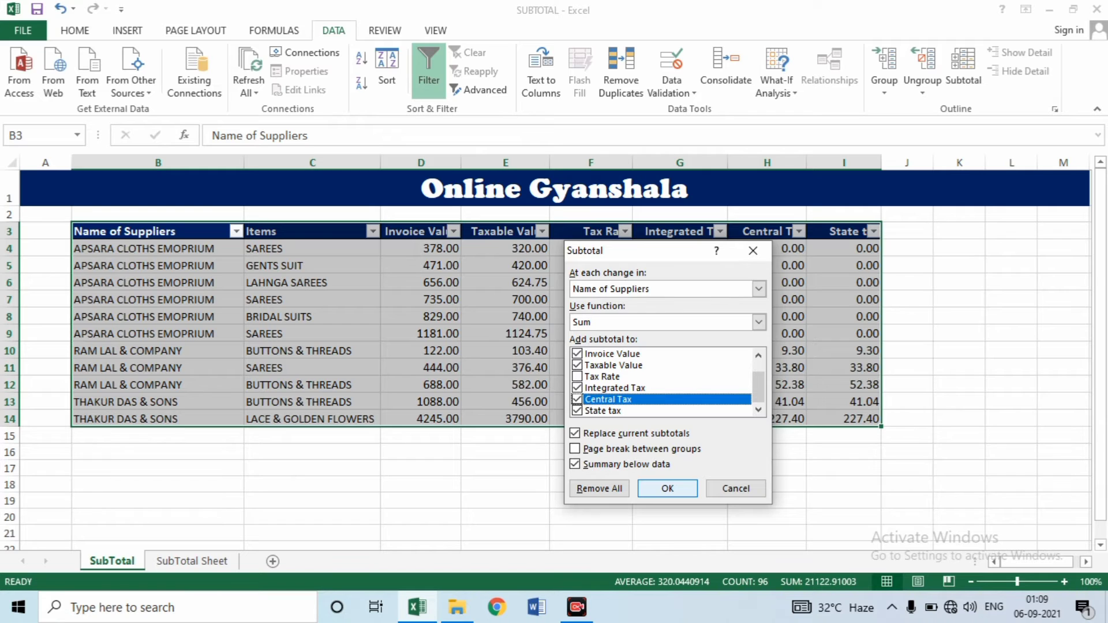
click(667, 488)
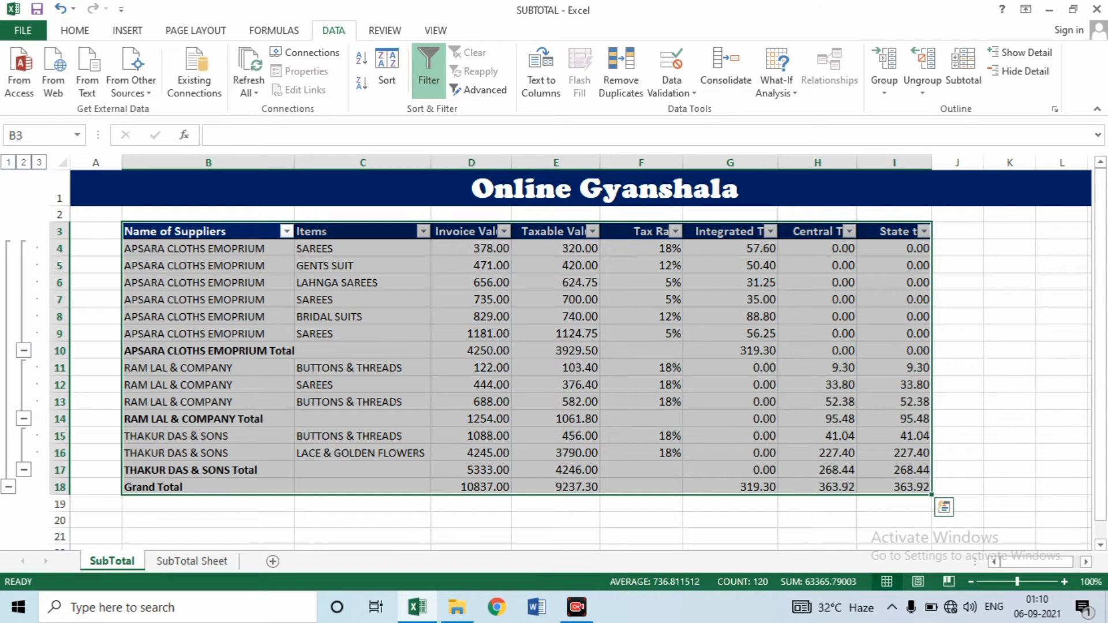
- Examine the invoice rows and total rows of each supplier across the taxable value and tax columns, including their subtotal formulas
click(208, 282)
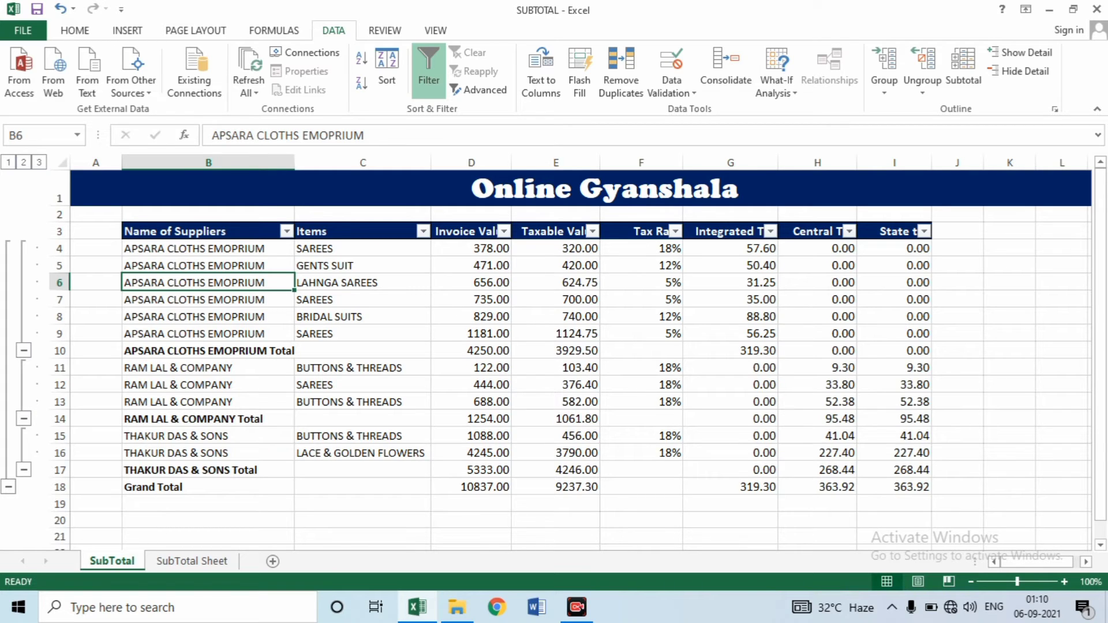
click(556, 350)
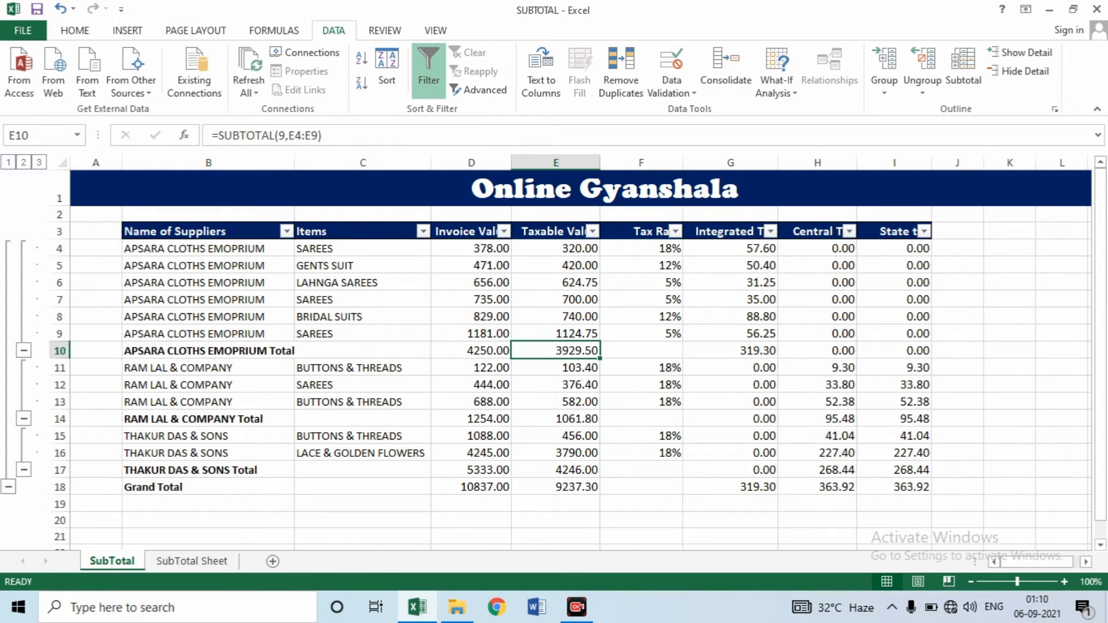
click(730, 350)
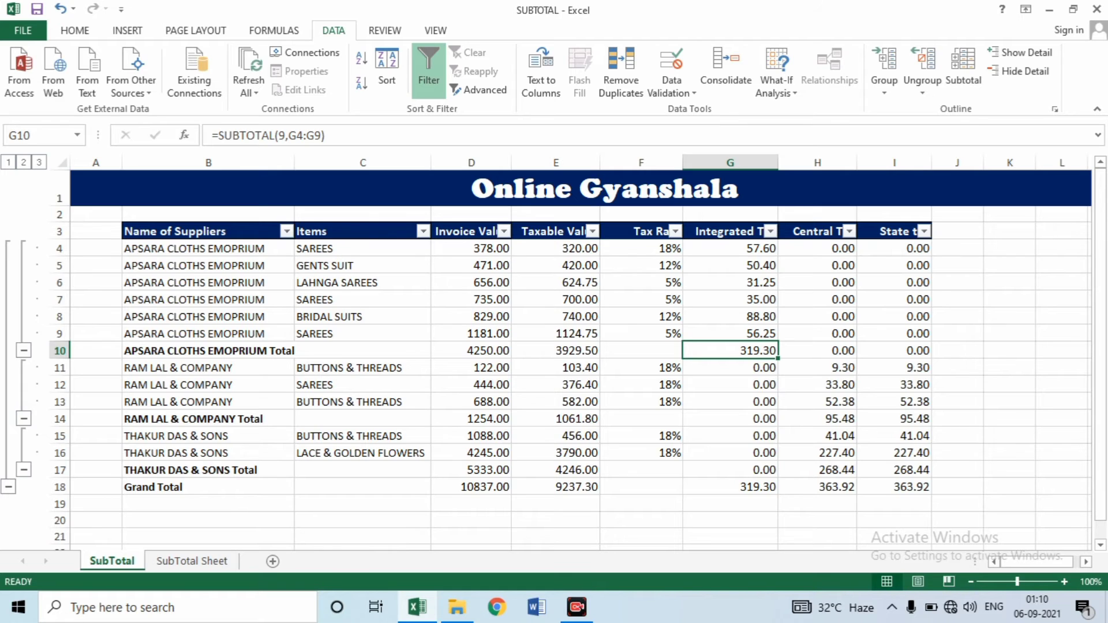
click(730, 402)
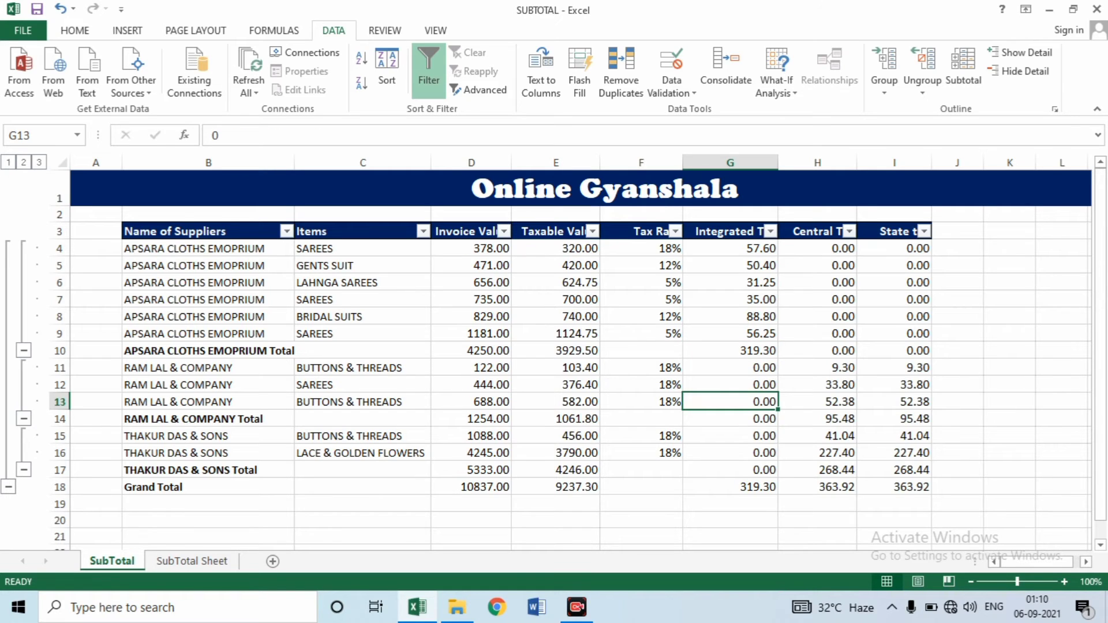
click(817, 367)
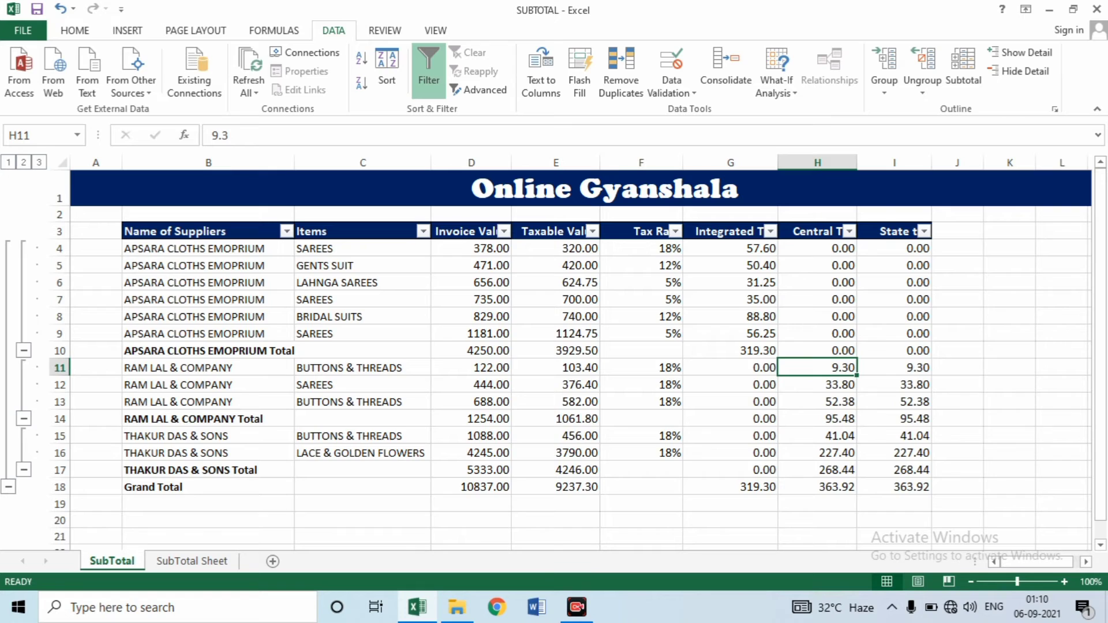
click(893, 368)
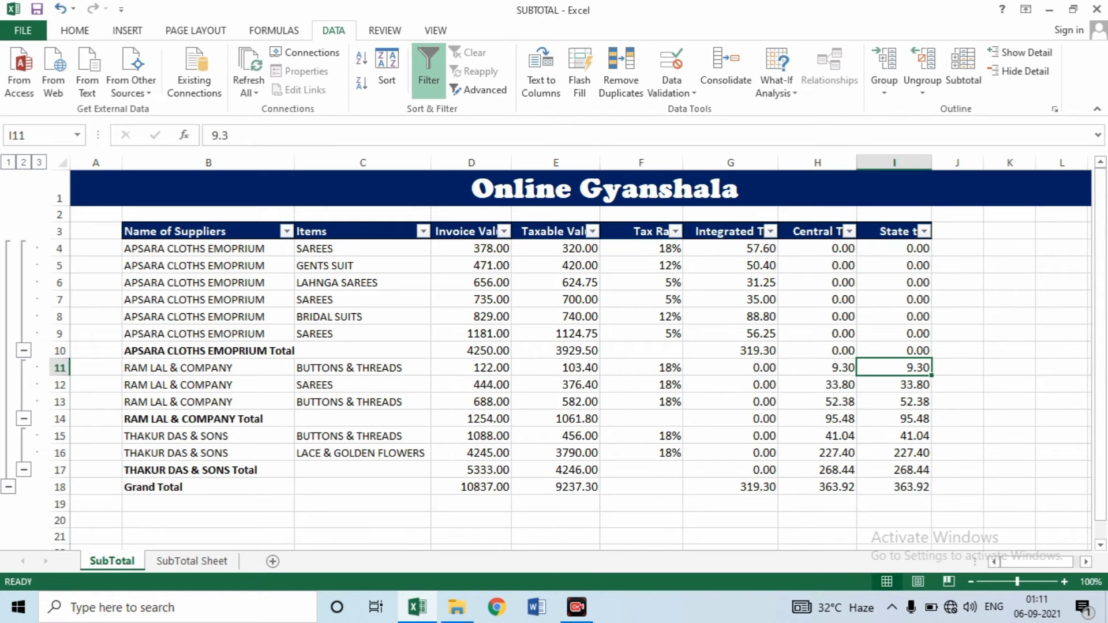
click(555, 367)
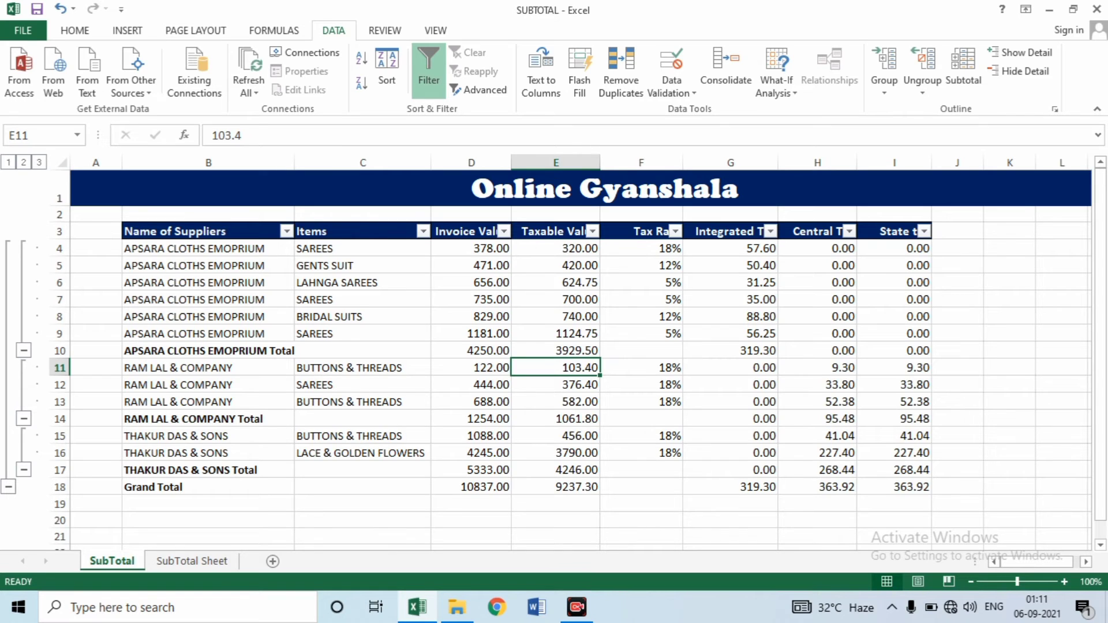
click(362, 368)
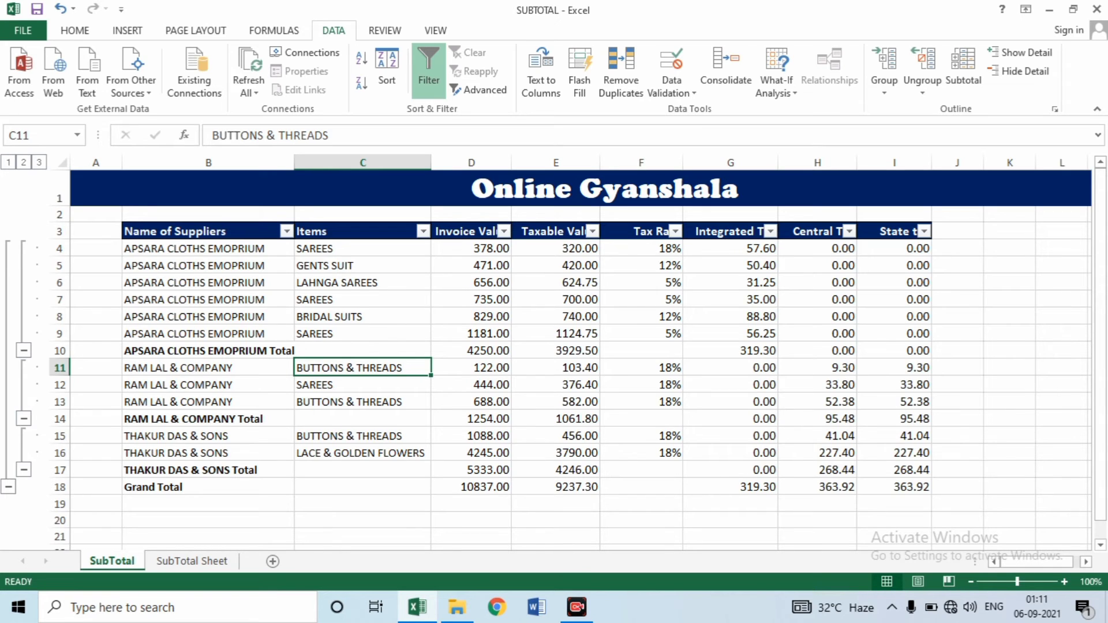
click(555, 419)
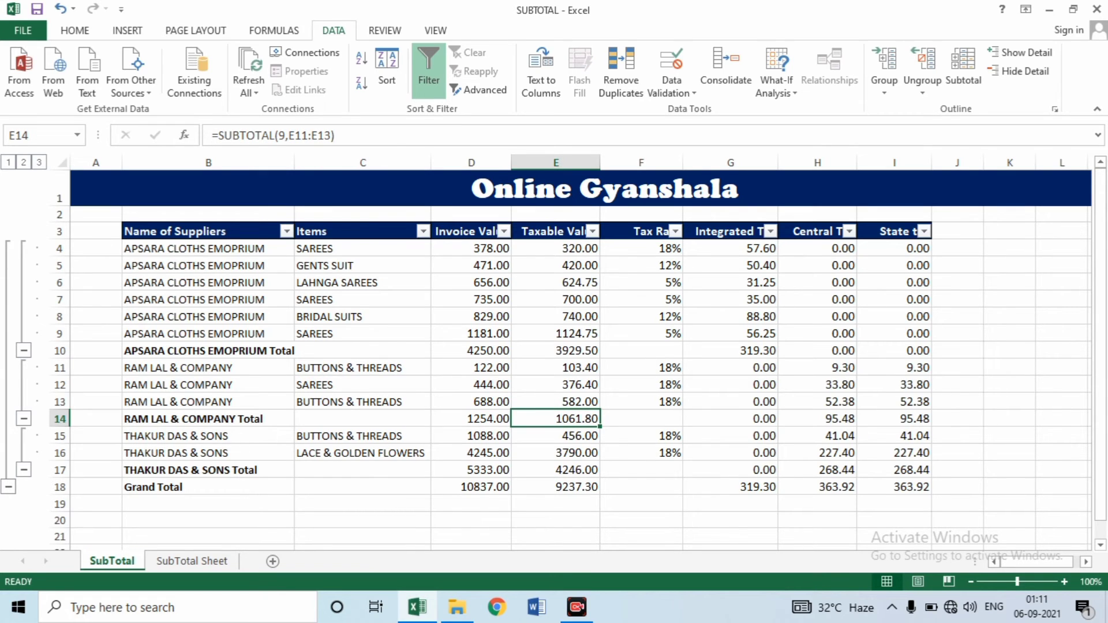
click(817, 435)
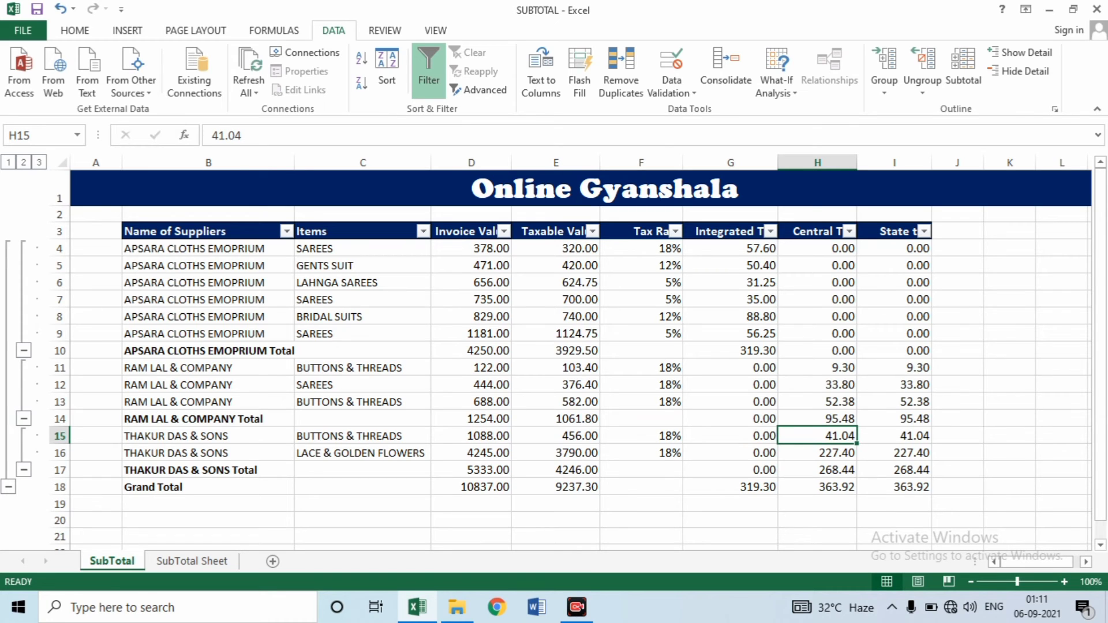
click(894, 435)
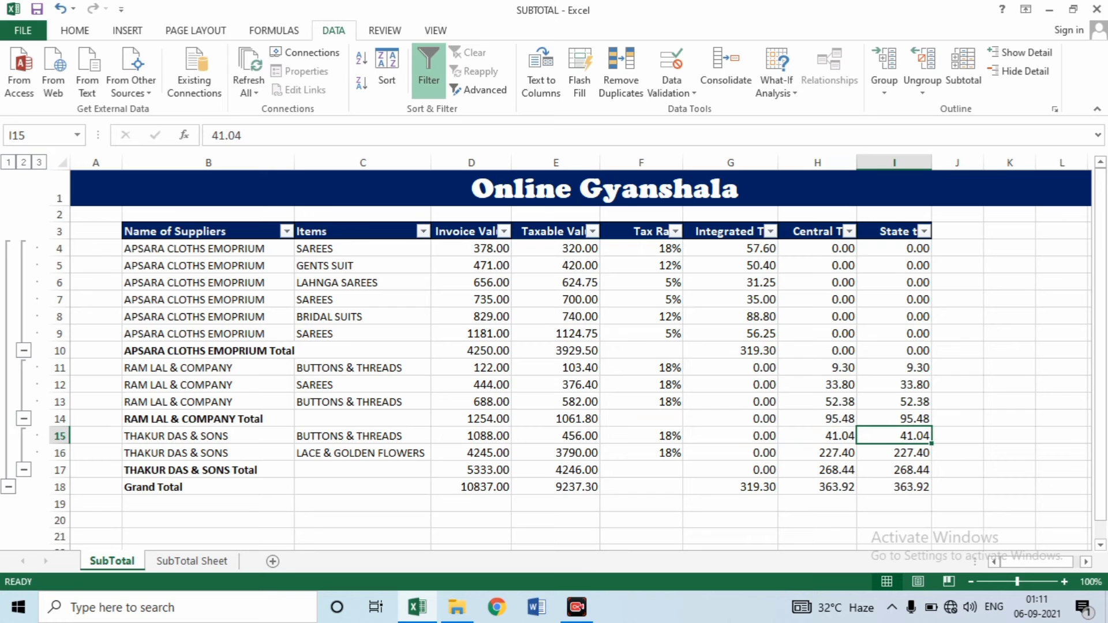
click(209, 470)
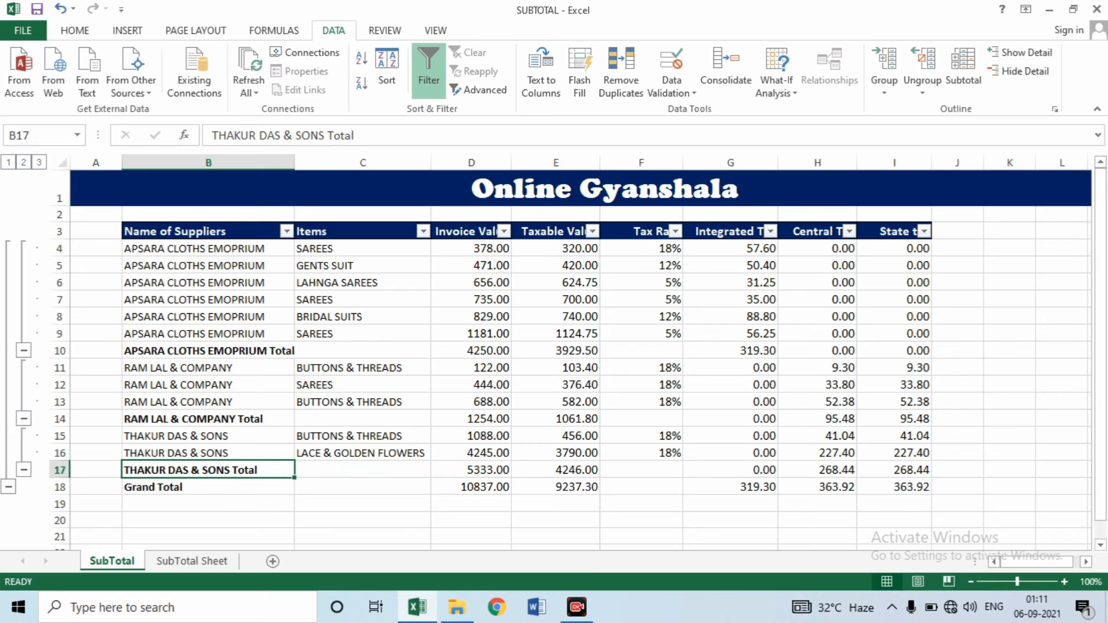
- Examine the Grand Total row across B18:I18 and its SUBTOTAL formulas, including the Invoice Value formula in D18, and deselect the row
click(209, 487)
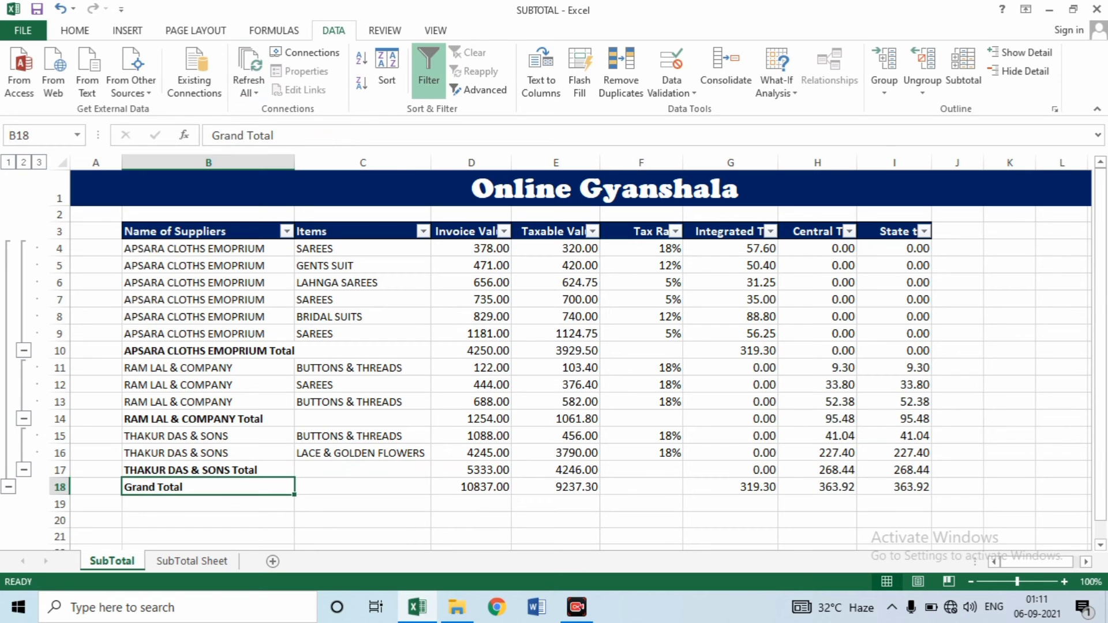
drag(208, 487, 916, 486)
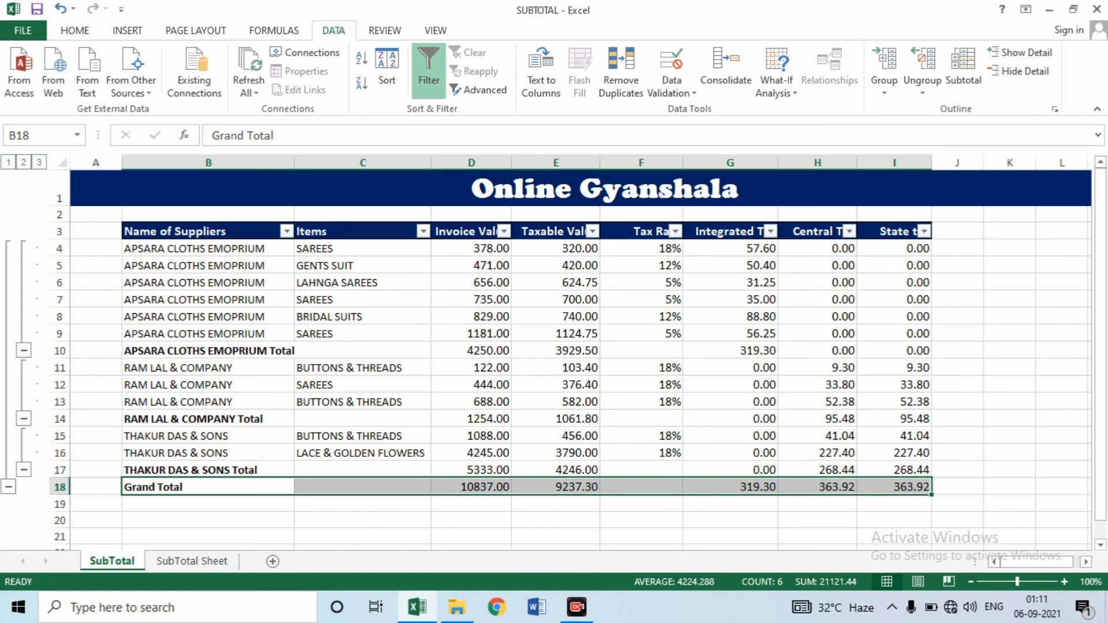
click(556, 487)
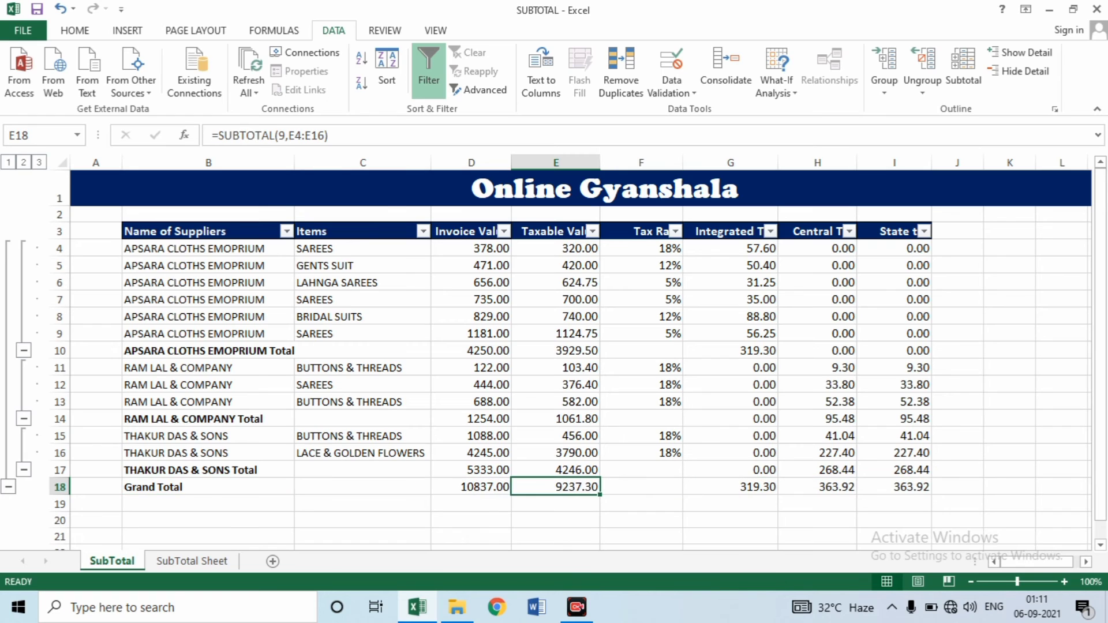
click(730, 487)
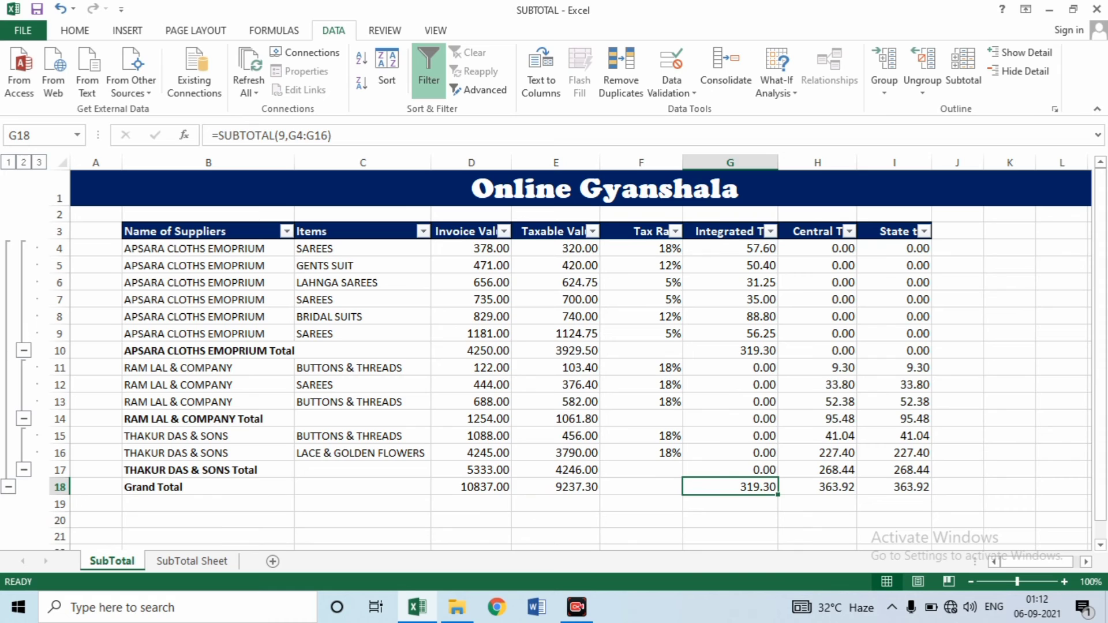
drag(817, 487, 894, 487)
click(894, 487)
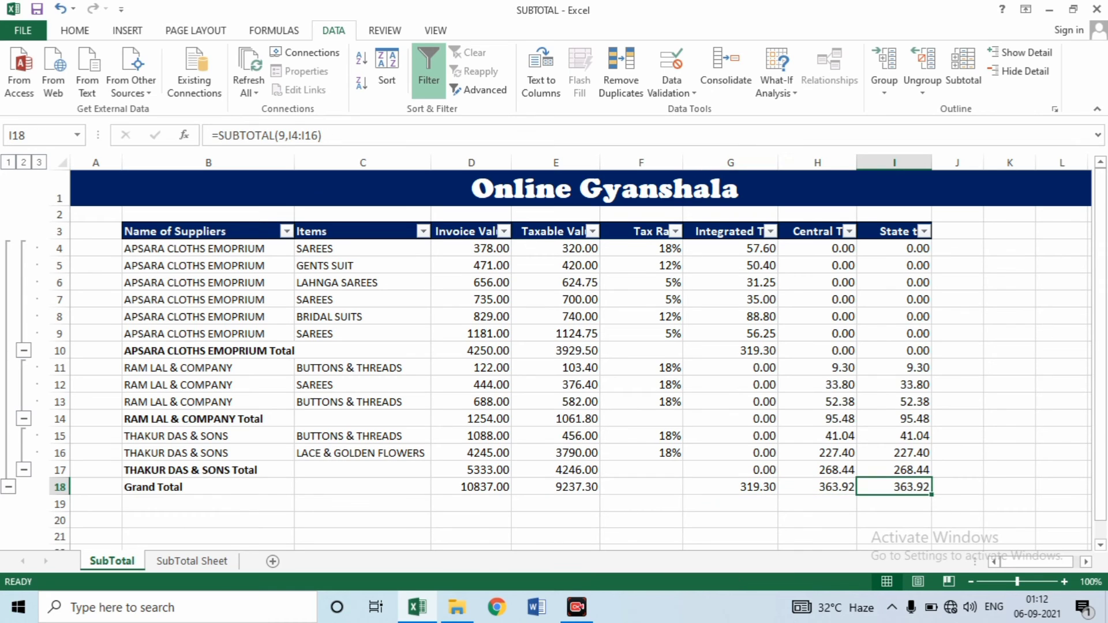
click(472, 487)
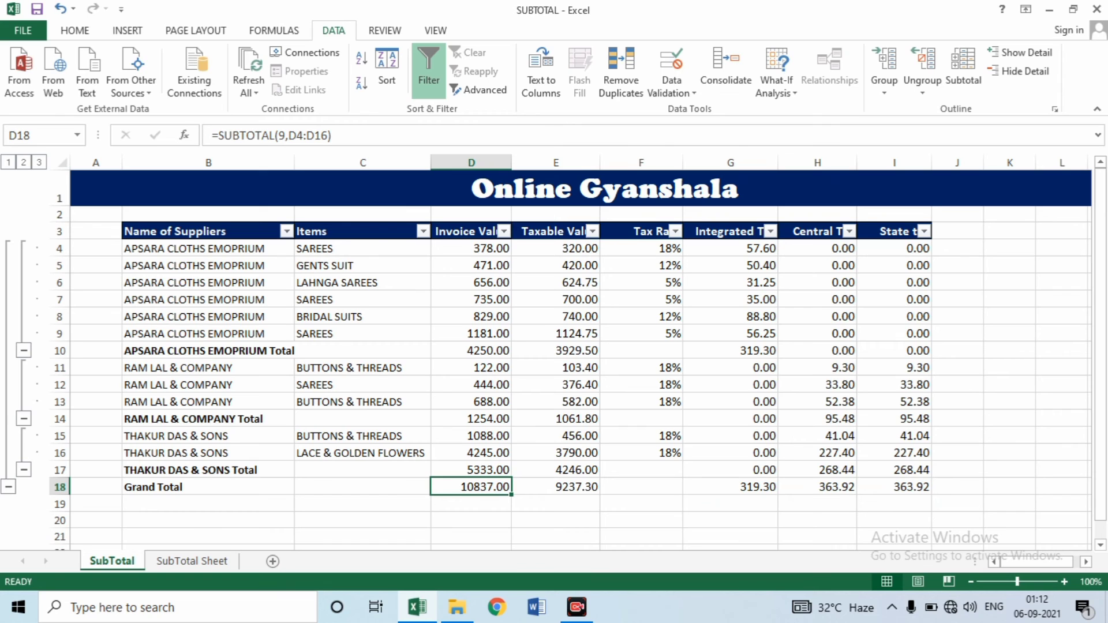
double_click(496, 486)
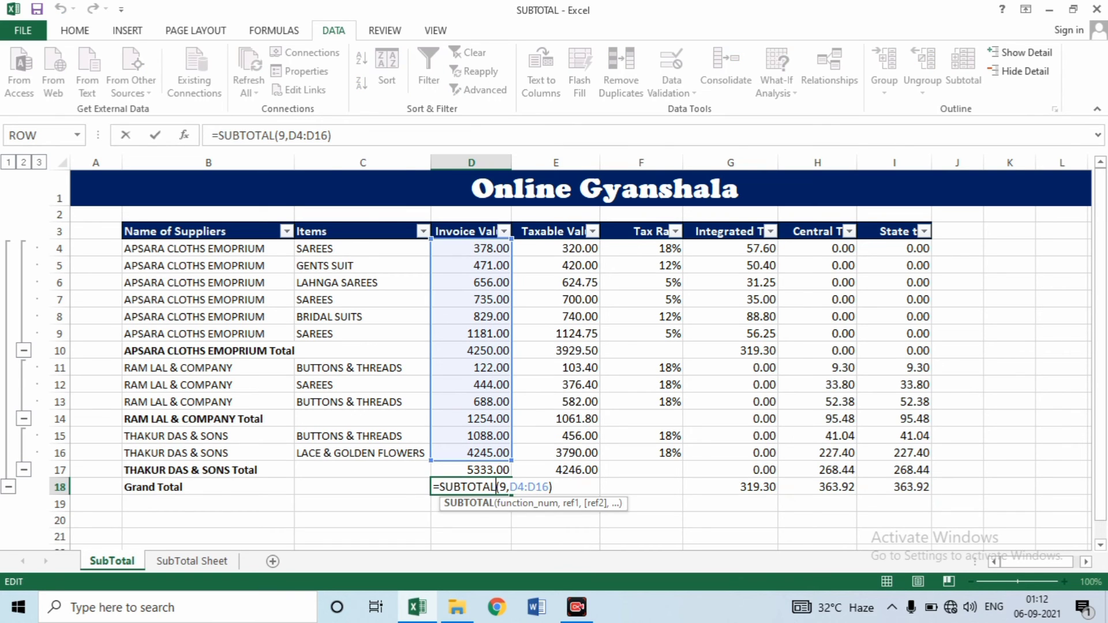
click(363, 537)
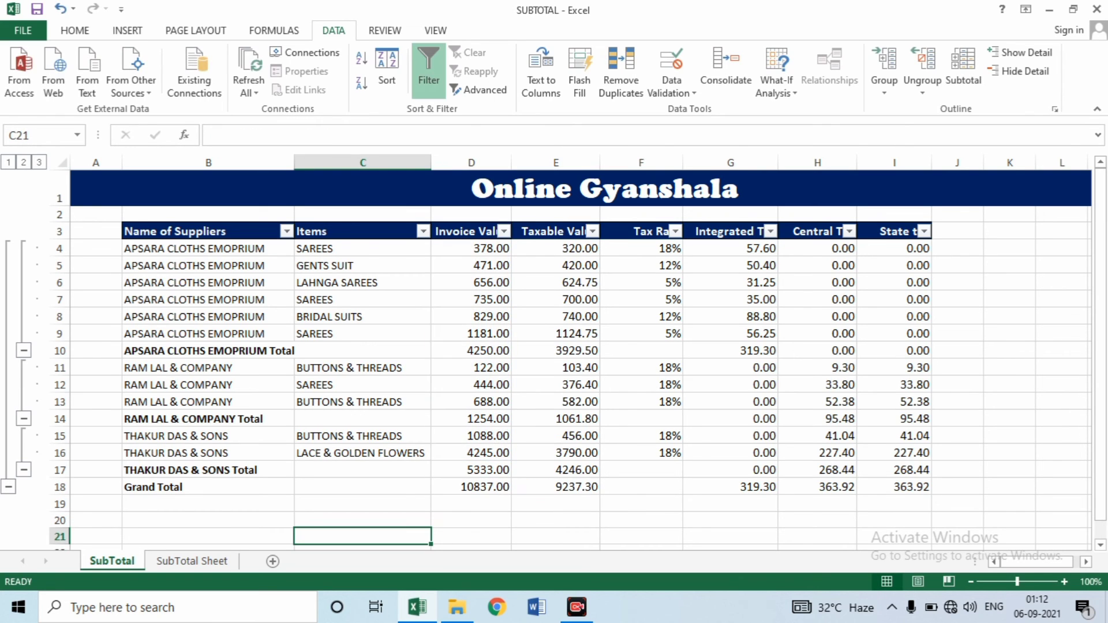
drag(208, 487, 900, 487)
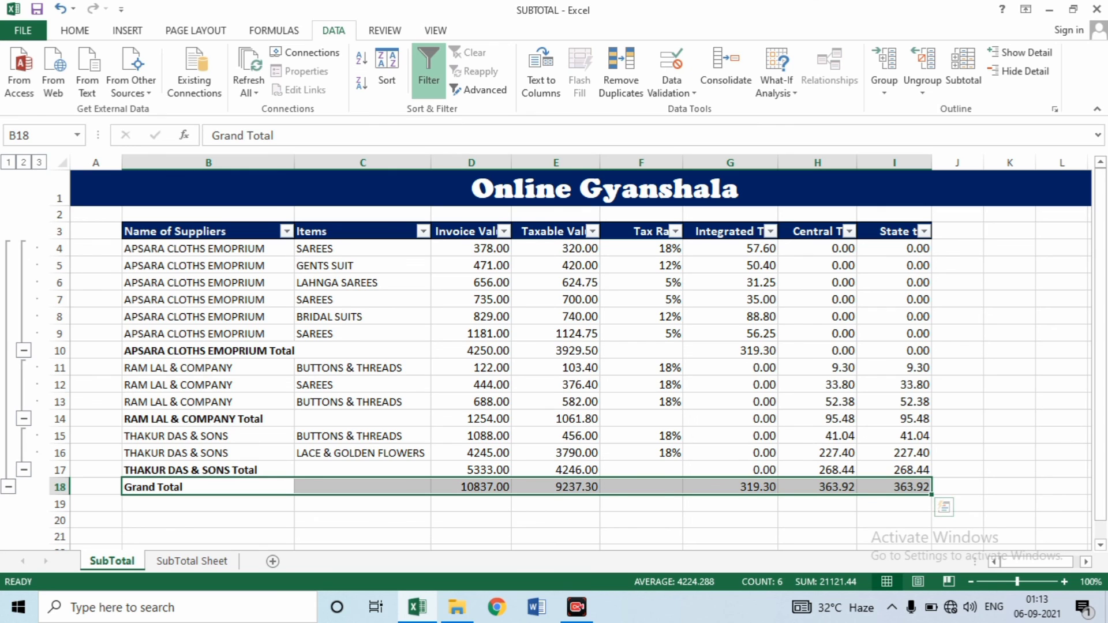
click(1009, 385)
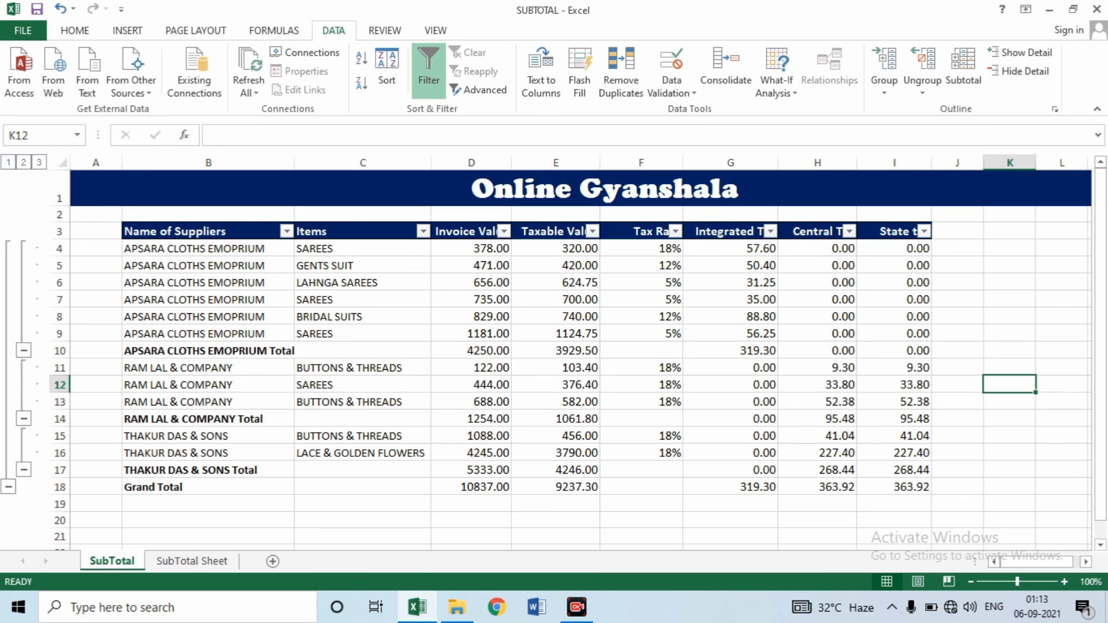
click(1009, 316)
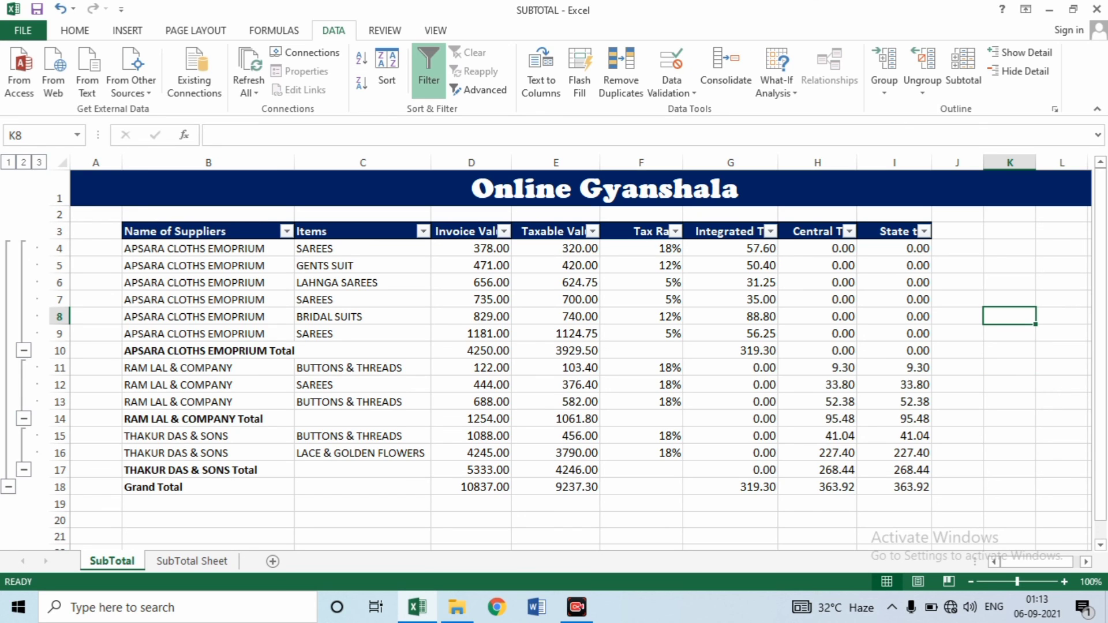